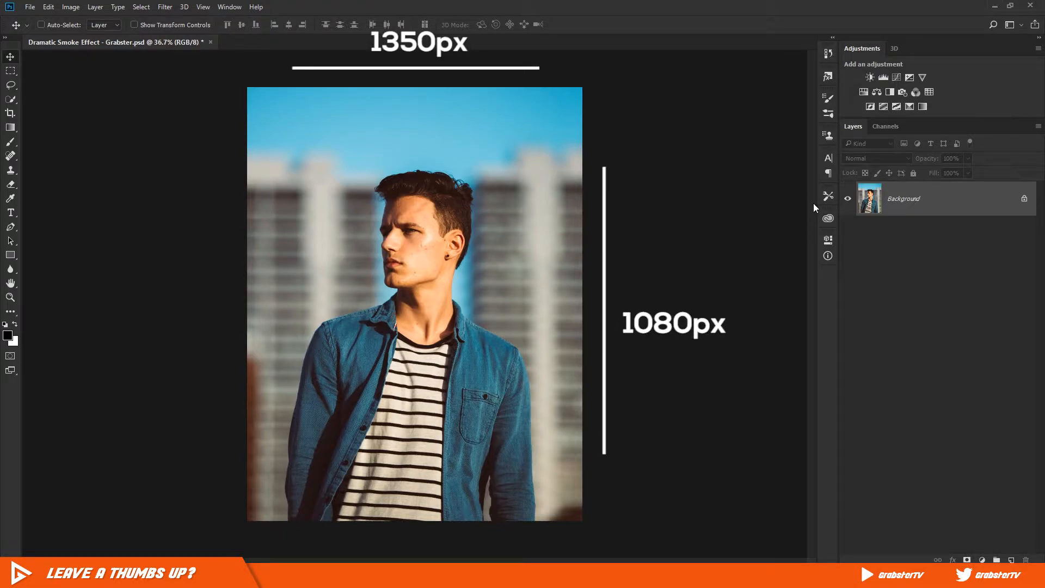
Step: Duplicate the Background layer and rename the copy to Subject
drag(947, 201, 1010, 559)
key(ctrl+z)
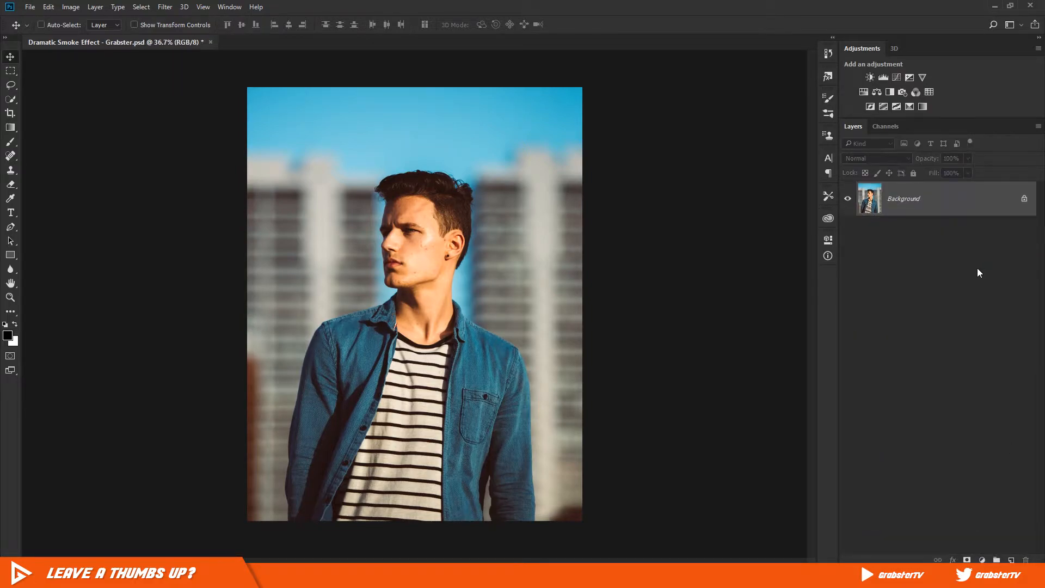
key(ctrl+j)
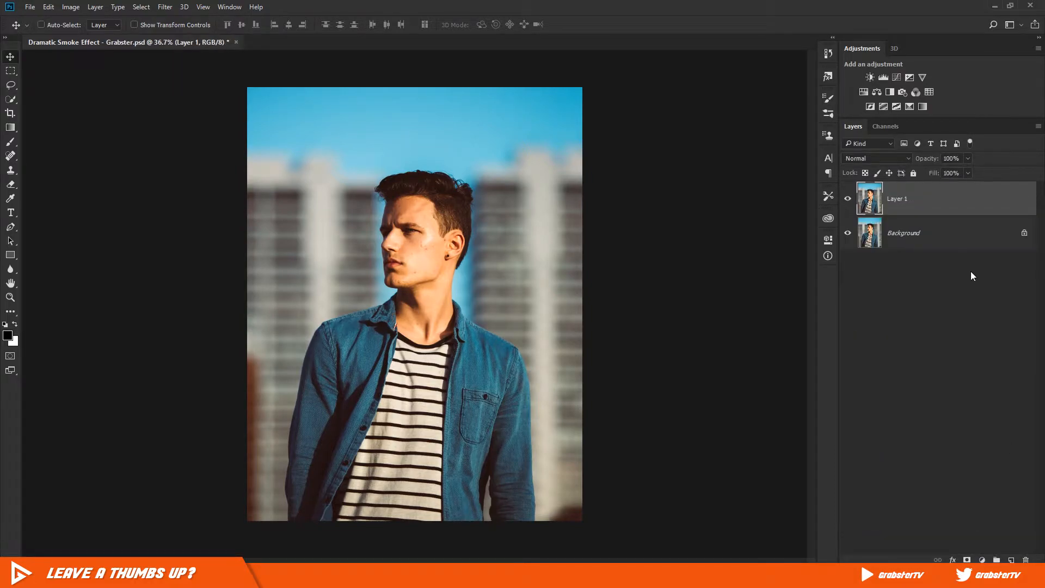
double_click(904, 206)
text(Selection)
key(Return)
key(ctrl+z)
double_click(905, 199)
text(Pubject)
key(Return)
Step: Select the man with the Quick Selection tool, covering his jacket, shirt and head
click(11, 99)
drag(313, 501, 328, 353)
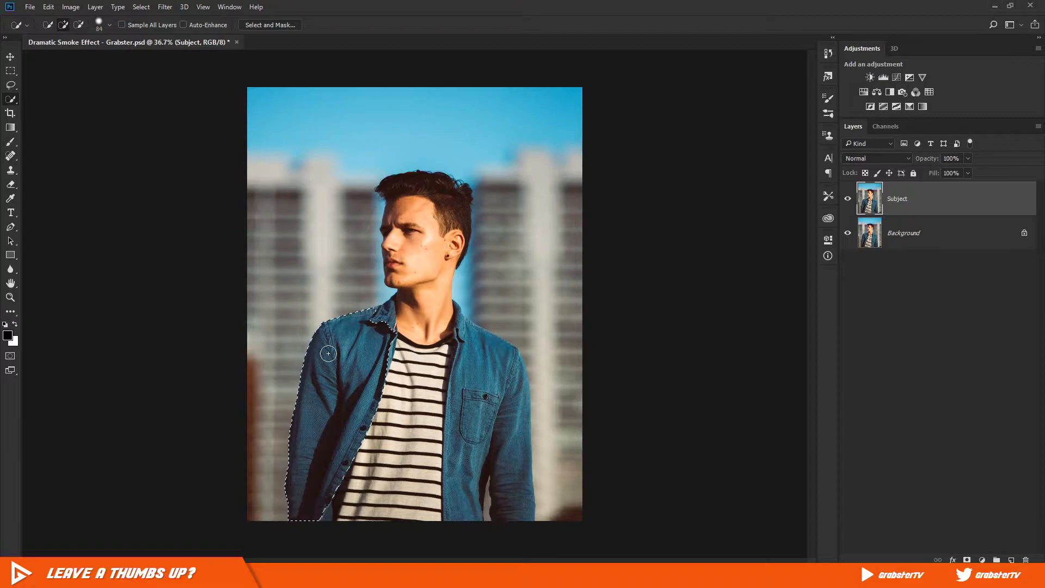
mouse_move(439, 337)
mouse_down()
mouse_move(413, 381)
mouse_move(439, 530)
mouse_move(403, 391)
mouse_move(418, 318)
mouse_move(457, 238)
mouse_move(414, 229)
mouse_move(462, 188)
mouse_move(513, 428)
mouse_move(505, 502)
mouse_move(430, 380)
mouse_up()
Step: Subtract the background gap between his arm and torso from the selection, cleaning its tip with the Lasso tool
scroll(505, 502, up, 4)
alt+right_click(483, 390)
drag(434, 445, 437, 346)
scroll(471, 234, up, 3)
right_click(478, 229)
key(Escape)
key(l)
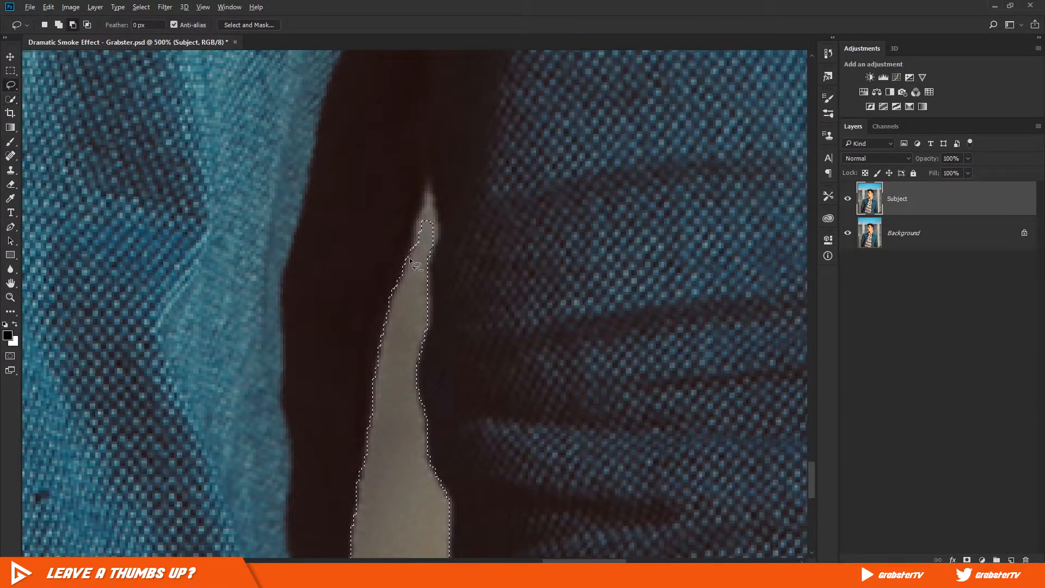
drag(435, 219, 430, 332)
Step: Turn the selection into a layer mask on the Subject layer and hide the Background layer
scroll(423, 201, down, 5)
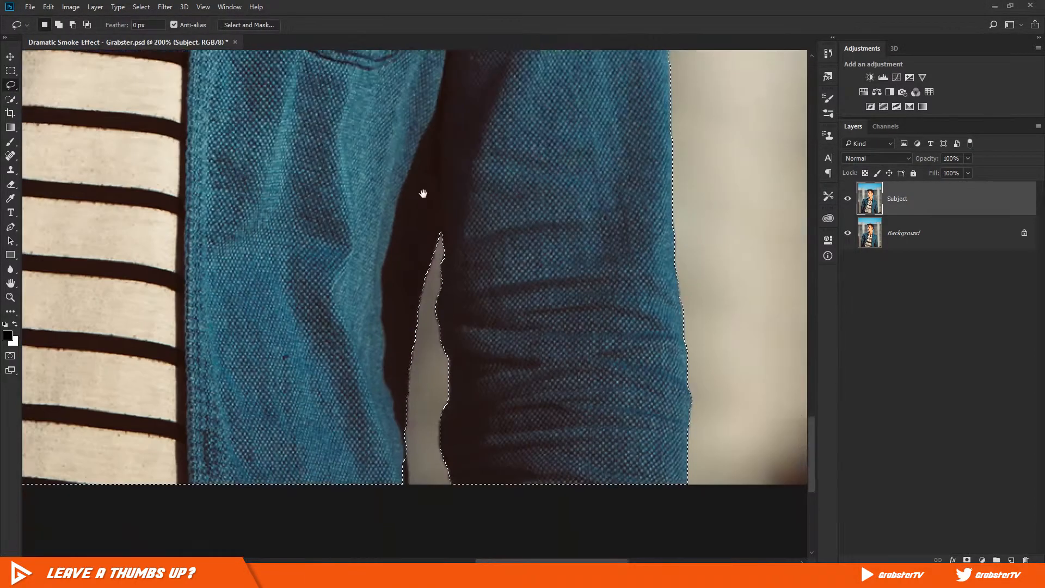
drag(396, 201, 375, 252)
mouse_move(359, 297)
mouse_down()
mouse_move(458, 191)
mouse_move(597, 373)
mouse_move(496, 350)
mouse_up()
scroll(495, 349, down, 1)
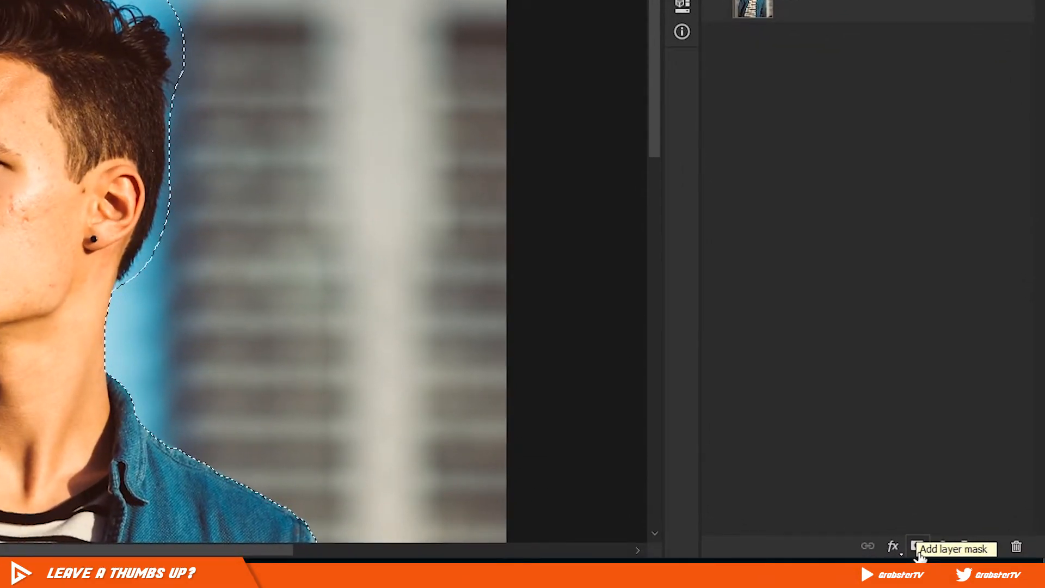
click(917, 545)
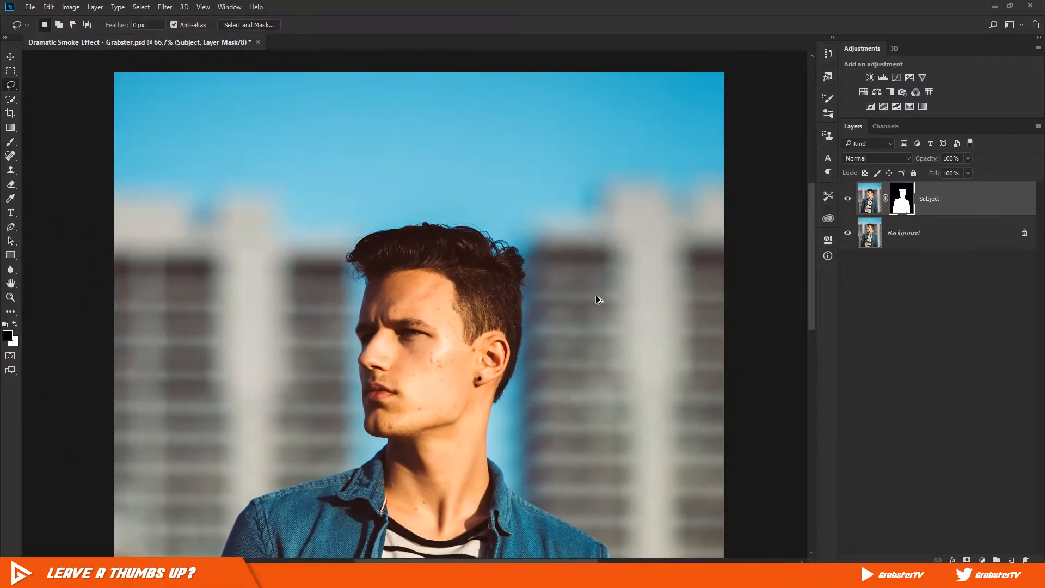
scroll(596, 296, down, 5)
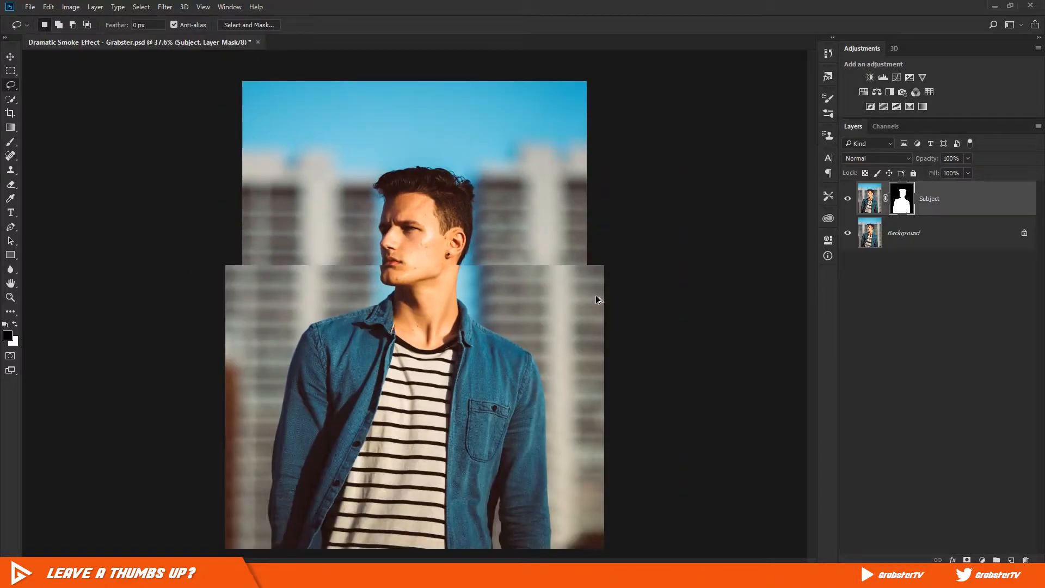
scroll(596, 295, up, 1)
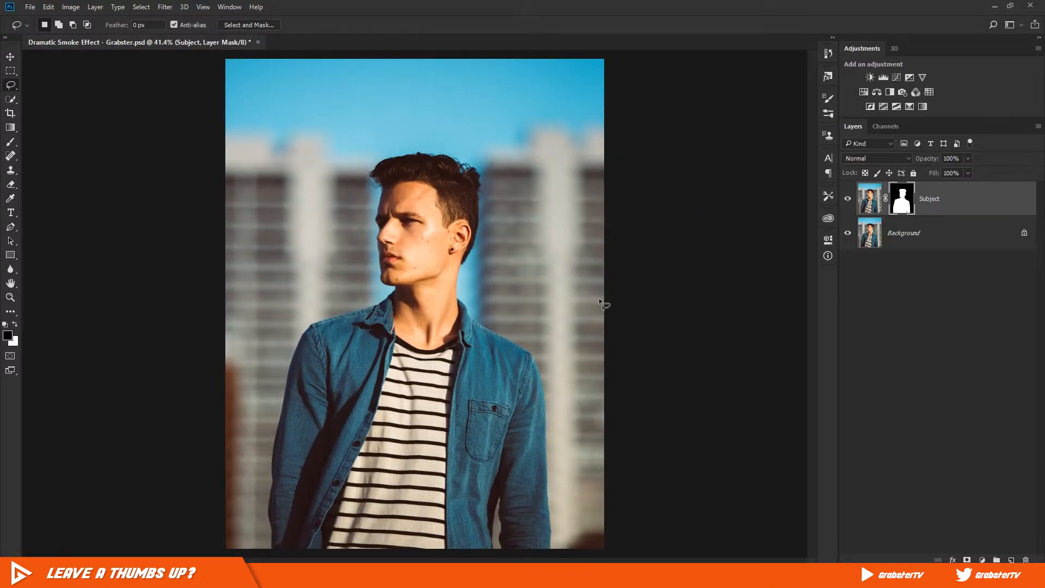
click(848, 234)
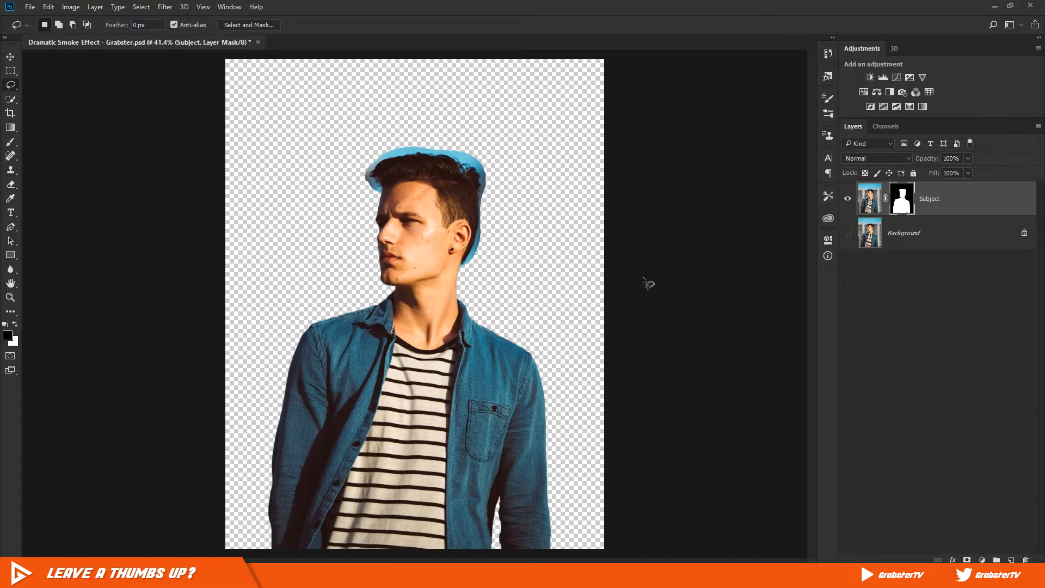
Step: Refine the Subject mask in Select and Mask by brushing the hair outline with the Refine Edge Brush and setting Shift Edge to -23%
click(227, 25)
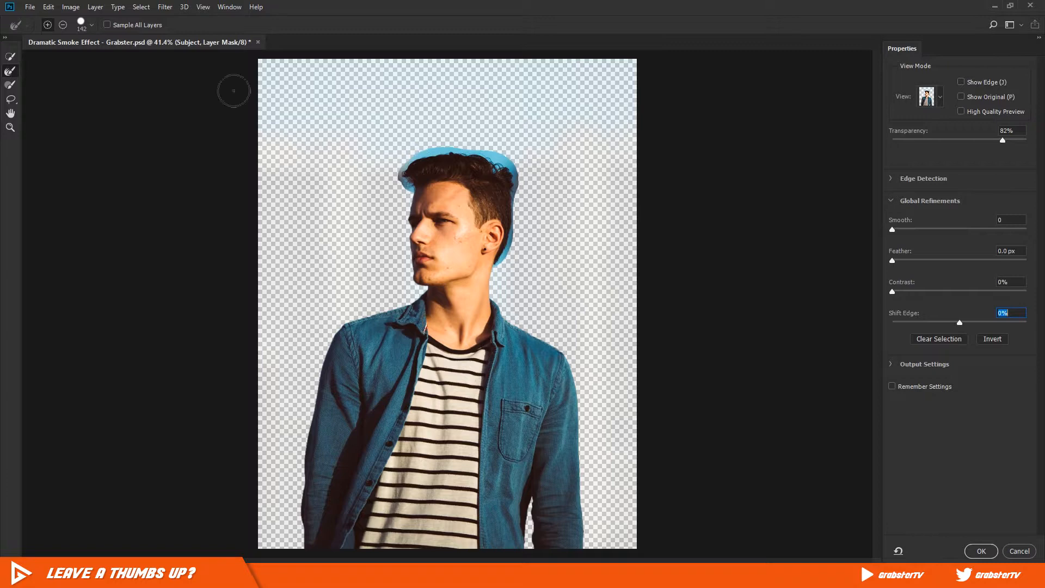
alt+right_click(427, 176)
mouse_move(407, 185)
mouse_down()
mouse_move(464, 148)
mouse_move(504, 164)
mouse_move(513, 224)
mouse_move(503, 262)
mouse_up()
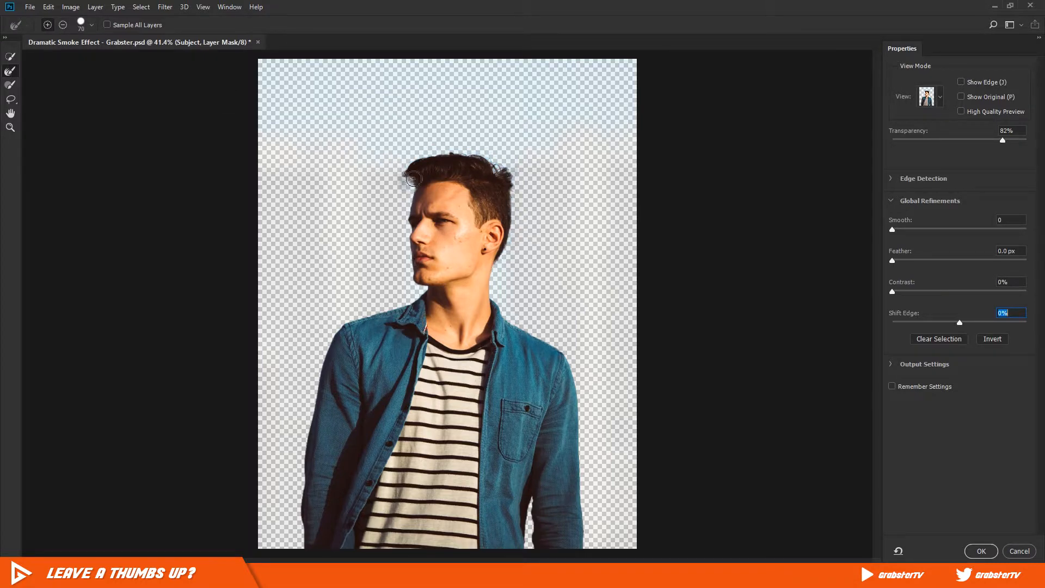
drag(929, 332, 943, 323)
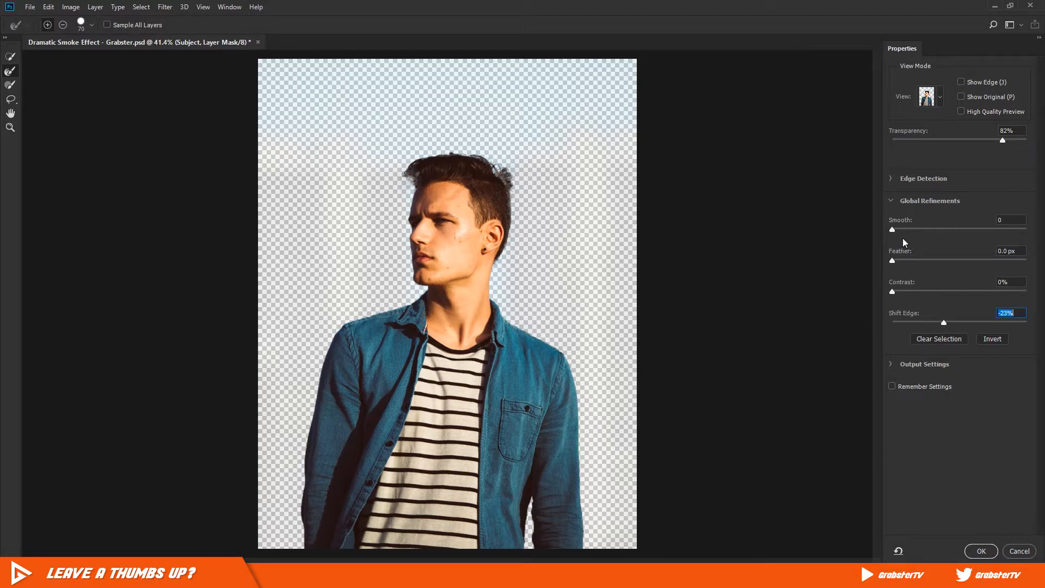
click(986, 553)
Step: Restore the hair edges by painting white on the Subject mask with a 58 px brush at 100% opacity and flow
scroll(439, 171, up, 3)
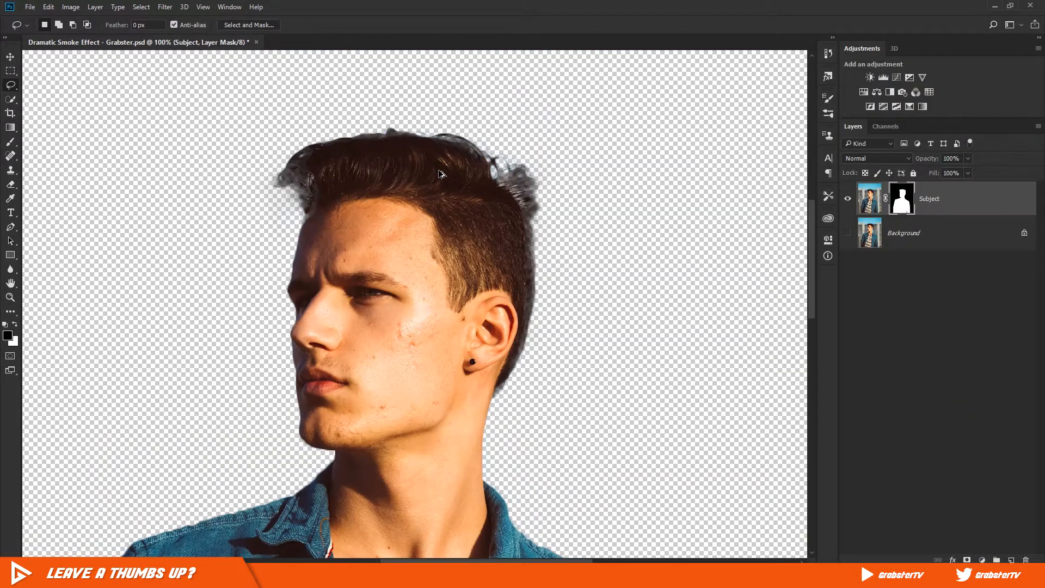
click(9, 143)
key(bracketleft)
key(bracketleft)
key(bracketleft)
key(bracketleft)
key(bracketleft)
key(x)
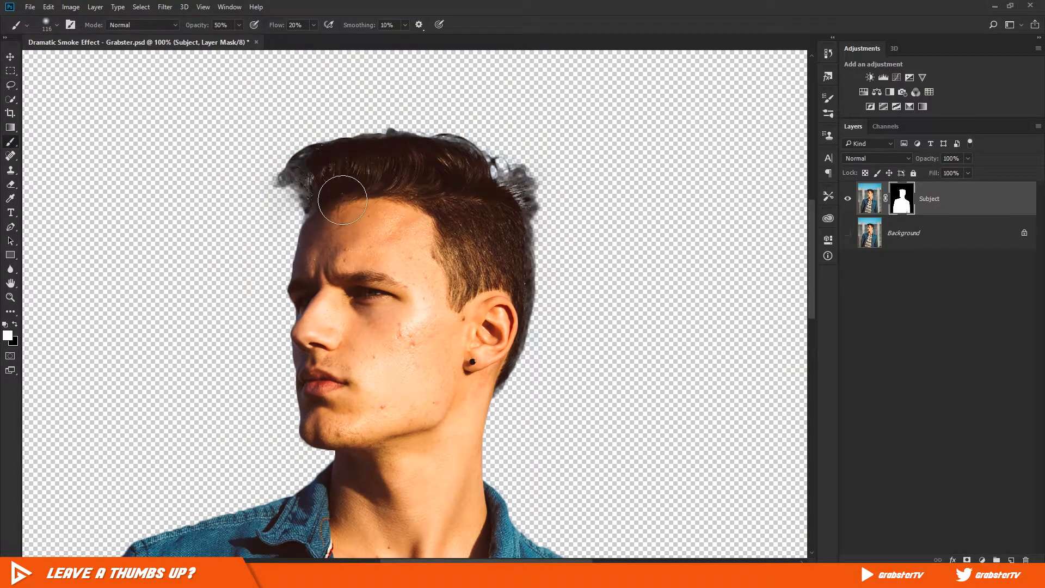
alt+right_click(507, 195)
drag(276, 25, 553, 77)
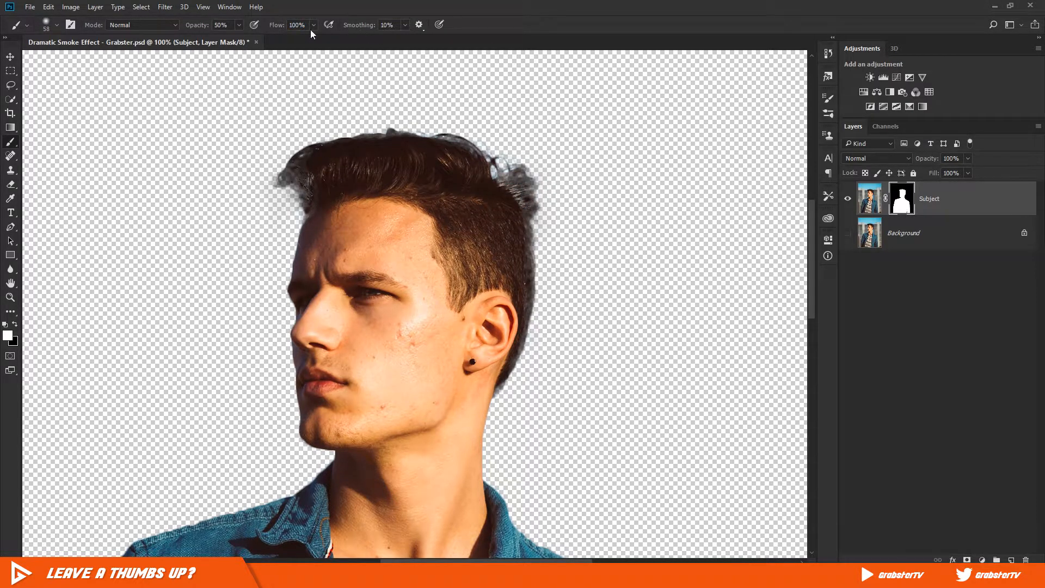
mouse_move(521, 209)
mouse_down()
mouse_move(390, 145)
mouse_move(324, 227)
mouse_move(323, 261)
mouse_up()
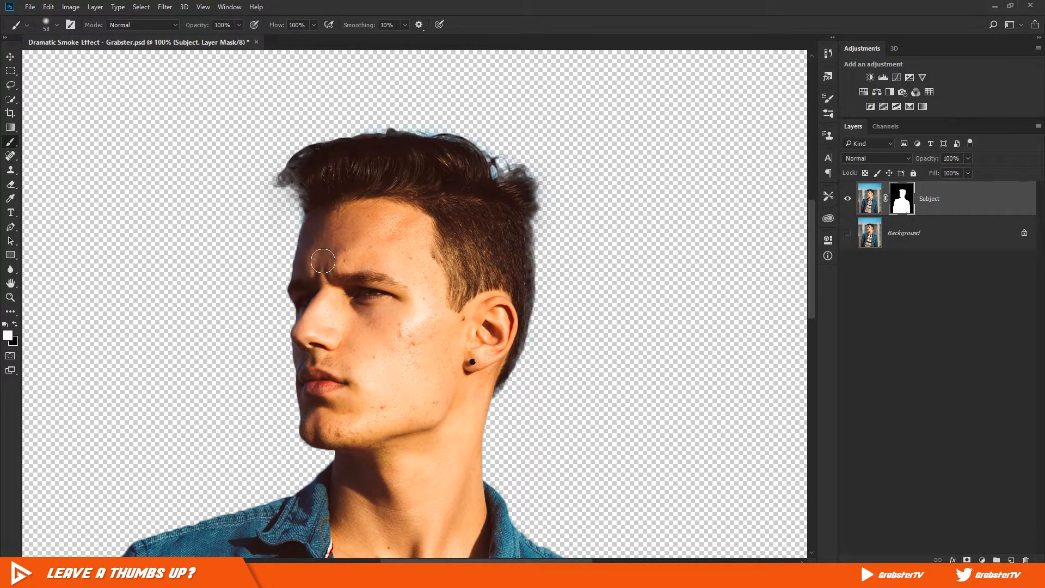
scroll(490, 366, down, 1)
mouse_move(489, 365)
mouse_down()
mouse_move(515, 247)
mouse_move(518, 272)
mouse_move(520, 192)
mouse_move(511, 249)
mouse_up()
key(ctrl+minus)
key(ctrl+minus)
scroll(501, 231, down, 4)
scroll(492, 225, up, 5)
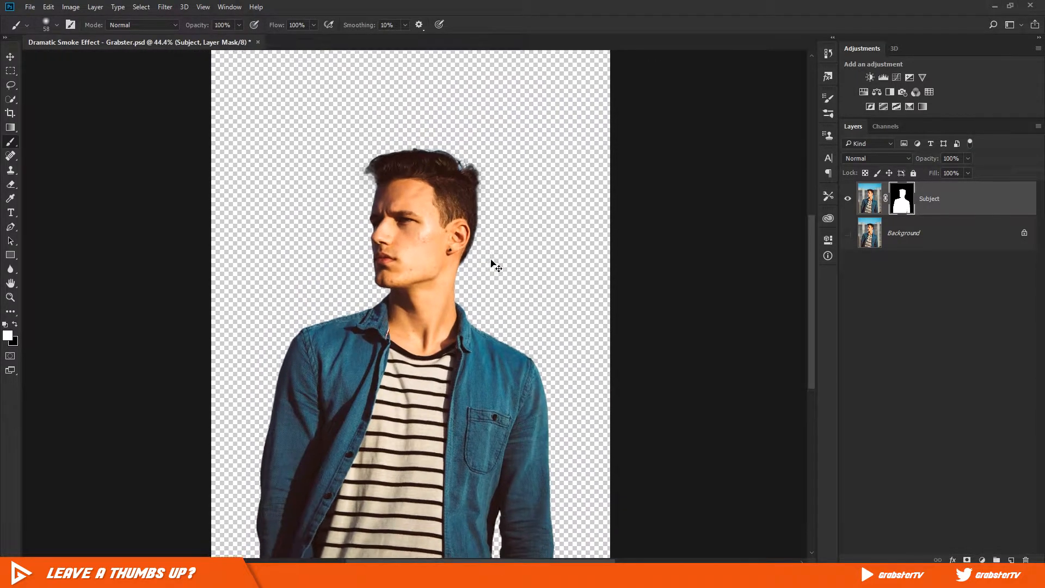
scroll(494, 264, down, 1)
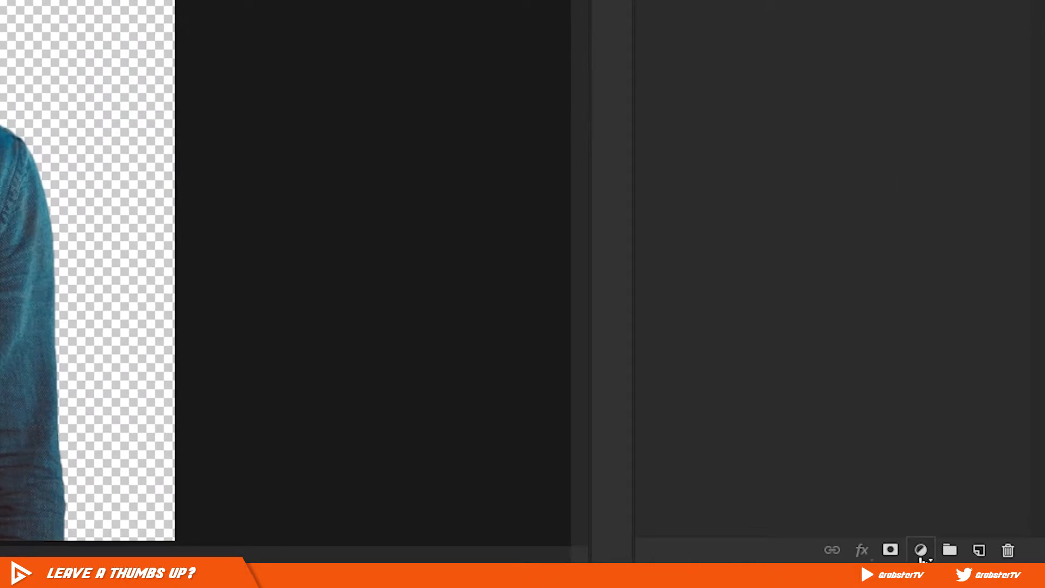
Step: Add a Solid Color fill layer with colour #232323 directly beneath the Subject layer
click(921, 551)
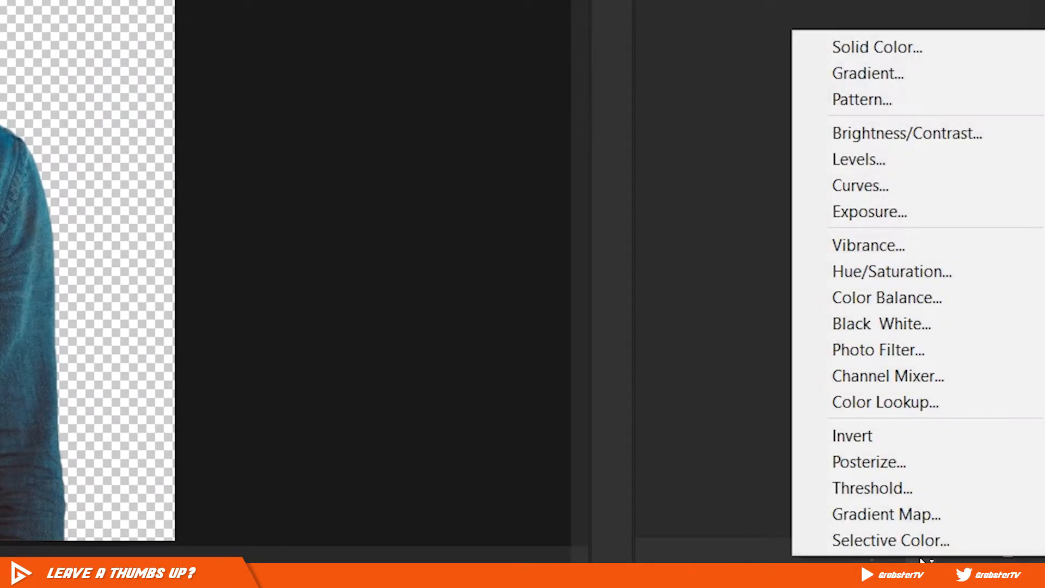
click(929, 49)
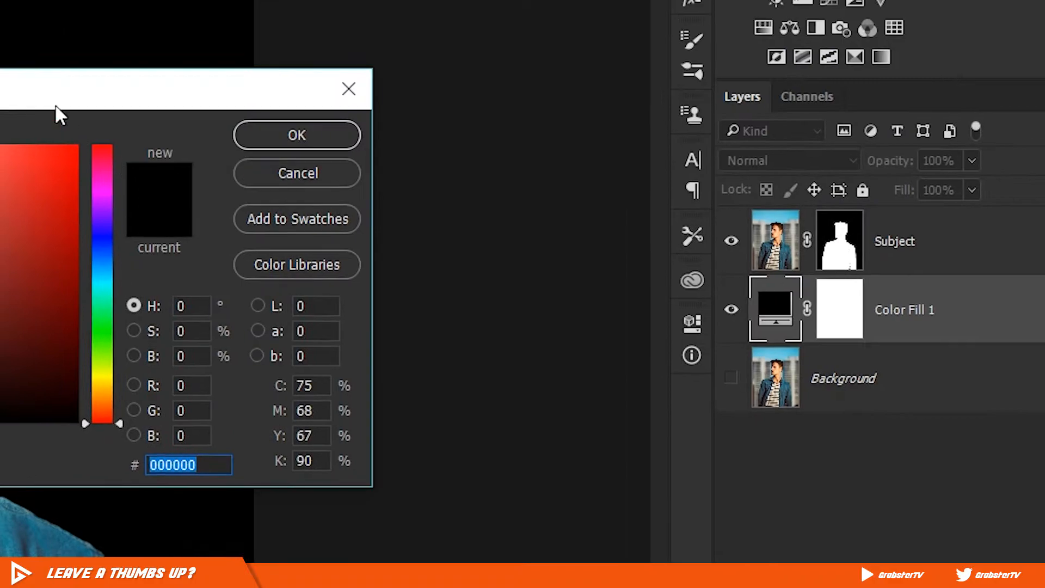
drag(56, 109, 336, 98)
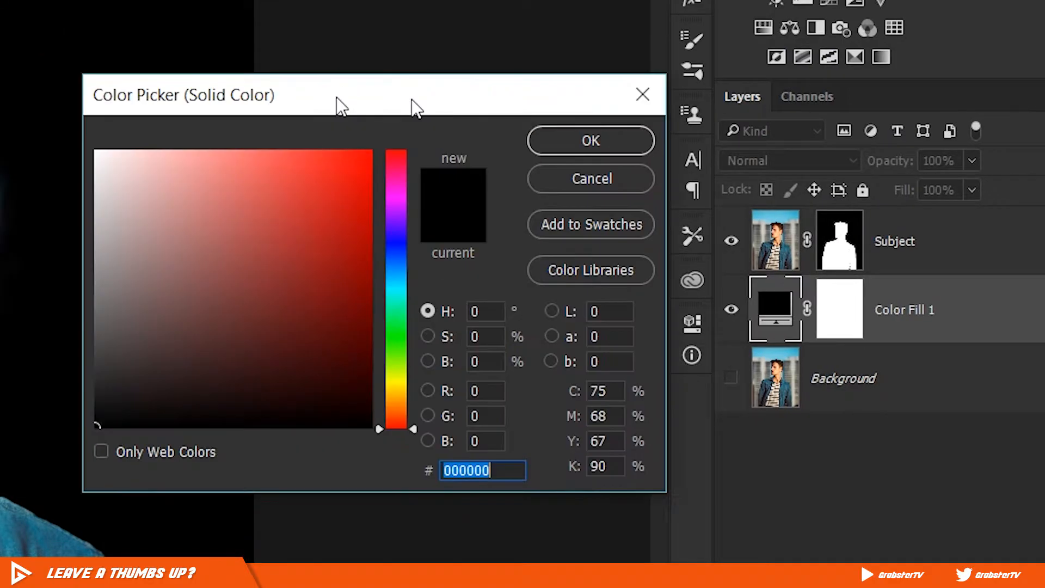
drag(411, 100, 595, 95)
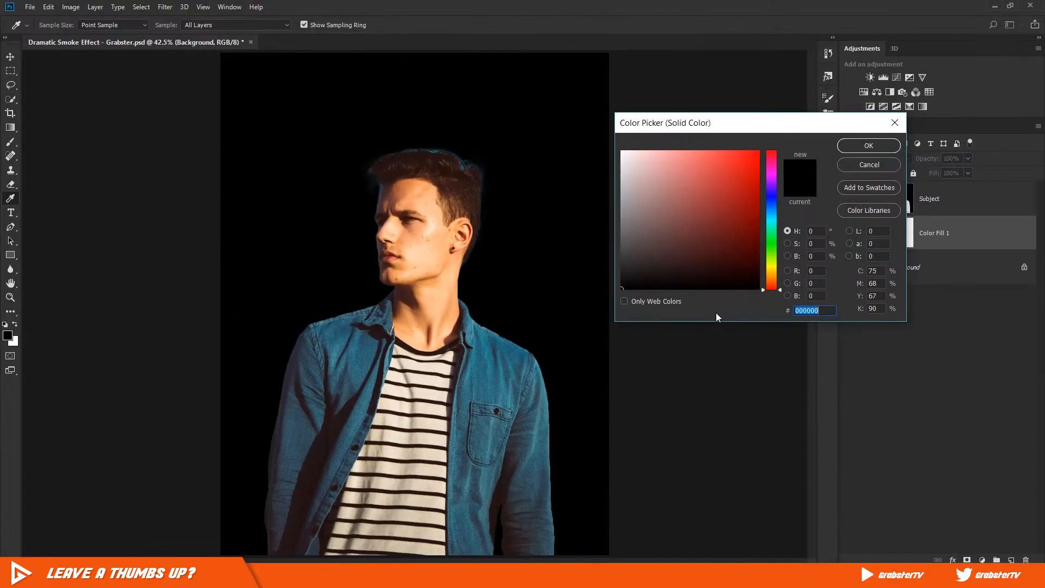
text(232323)
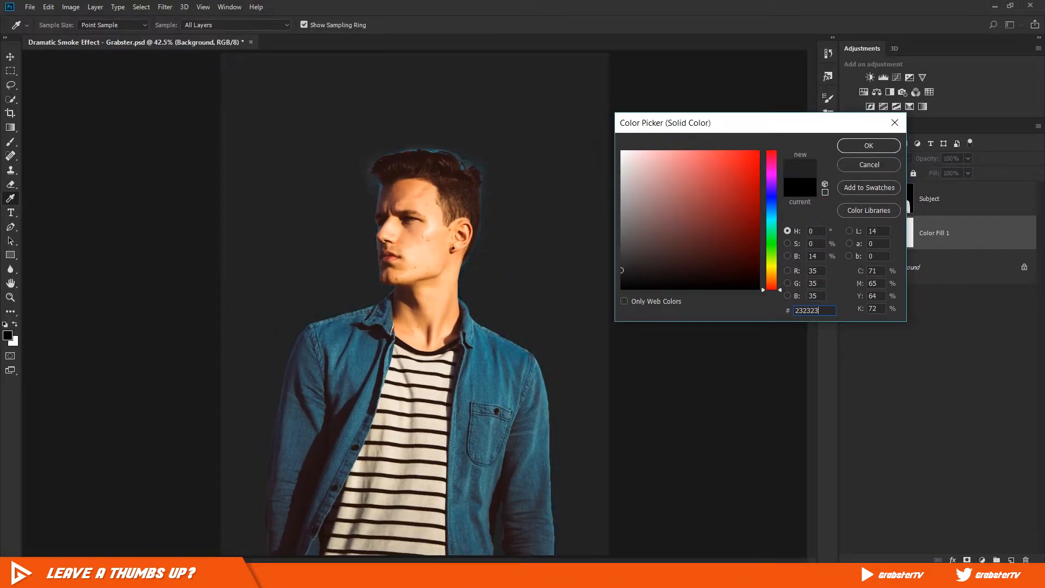
click(869, 145)
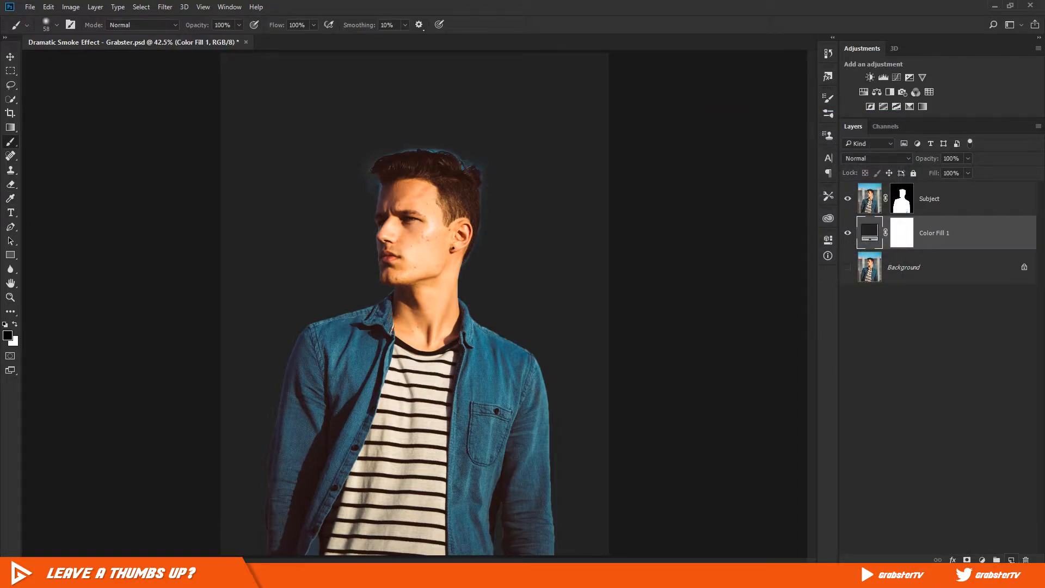
Step: Create a new layer above the colour fill and name it "Smoke behind subject"
key(ctrl+shift+alt+n)
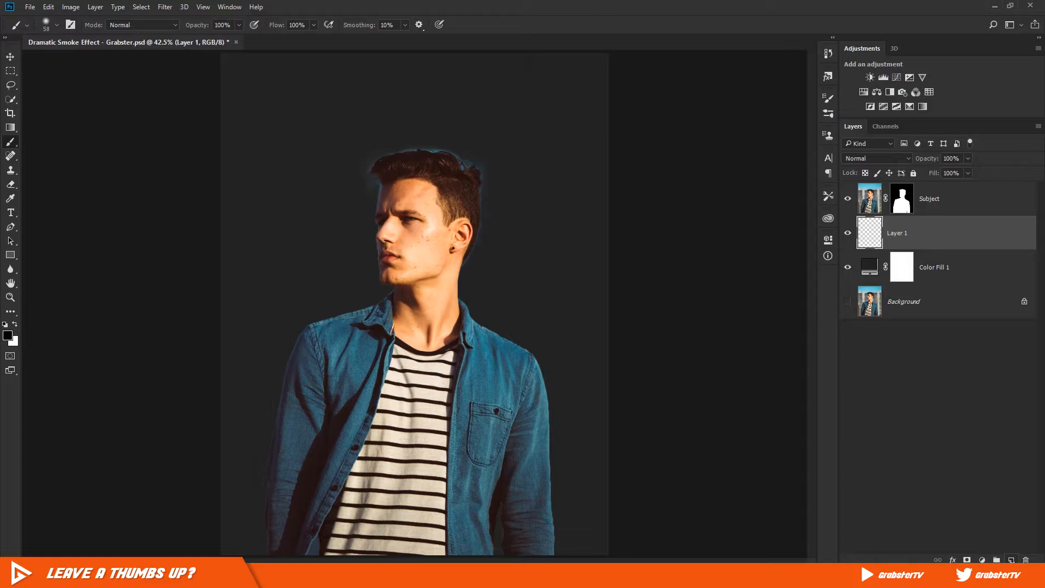
double_click(897, 233)
text(Smoke behind subject)
key(Return)
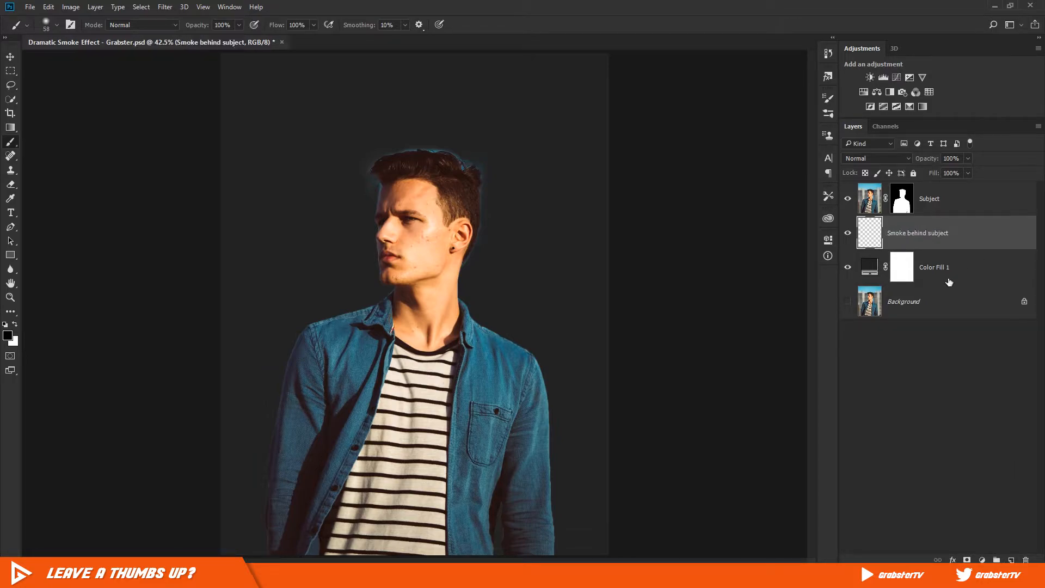
Step: Choose the 849 px smoke brush, undo a test stroke, and switch the foreground colour to white
right_click(233, 118)
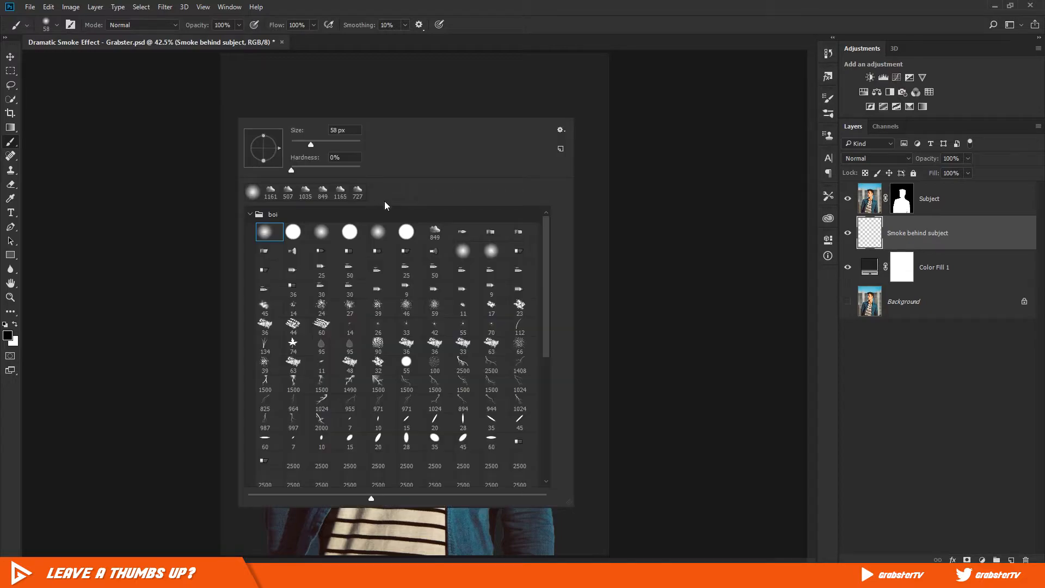
click(442, 234)
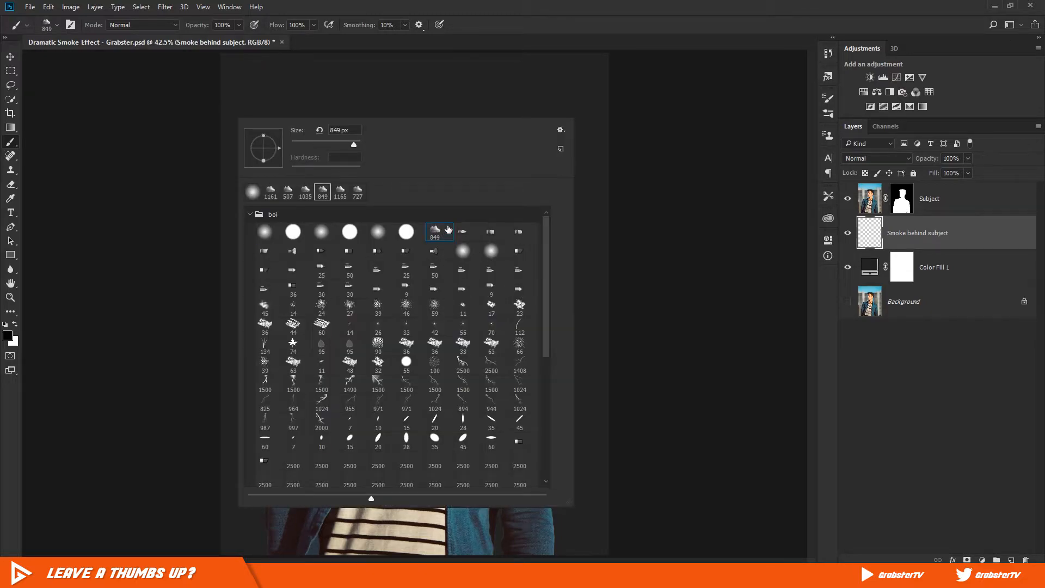
mouse_move(417, 118)
mouse_down()
mouse_move(516, 218)
mouse_move(528, 376)
mouse_move(532, 346)
mouse_up()
key(ctrl+z)
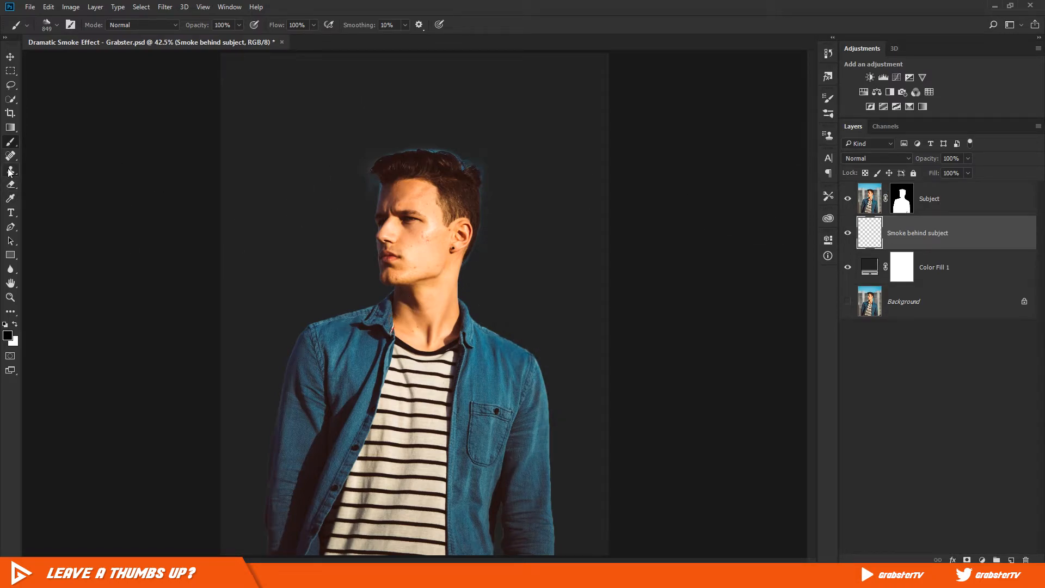
key(x)
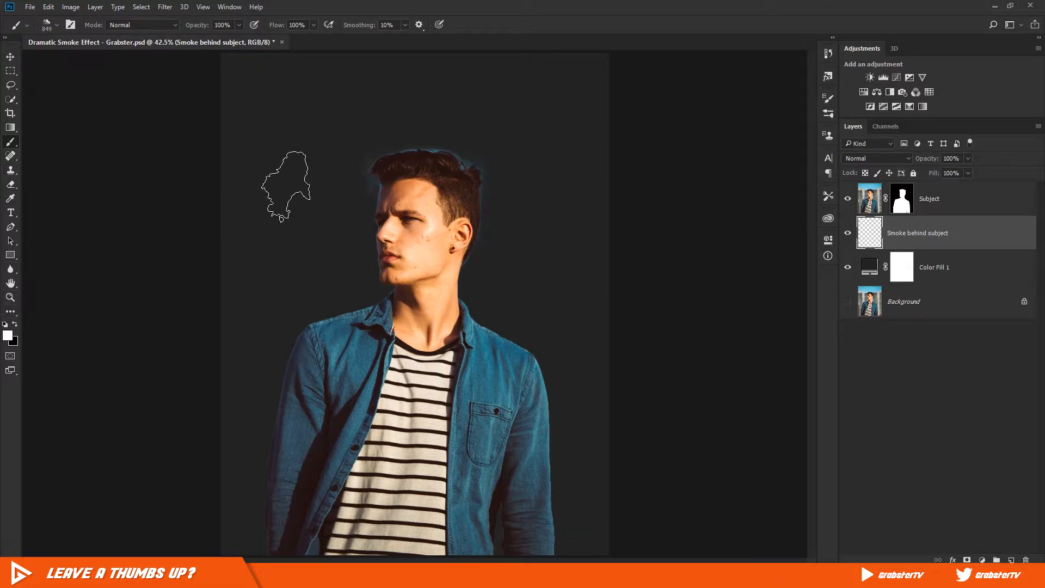
Step: Try painting white smoke around the subject at full brush opacity with the layer opacity lowered to 6%
mouse_move(286, 188)
mouse_down()
mouse_move(312, 214)
mouse_move(268, 140)
mouse_move(294, 237)
mouse_up()
key(ctrl+z)
mouse_move(577, 207)
mouse_down()
mouse_move(569, 335)
mouse_move(555, 327)
mouse_up()
key(ctrl+z)
mouse_move(495, 130)
mouse_down()
mouse_move(452, 283)
mouse_move(536, 381)
mouse_up()
drag(321, 250, 245, 218)
click(234, 535)
drag(555, 272, 523, 299)
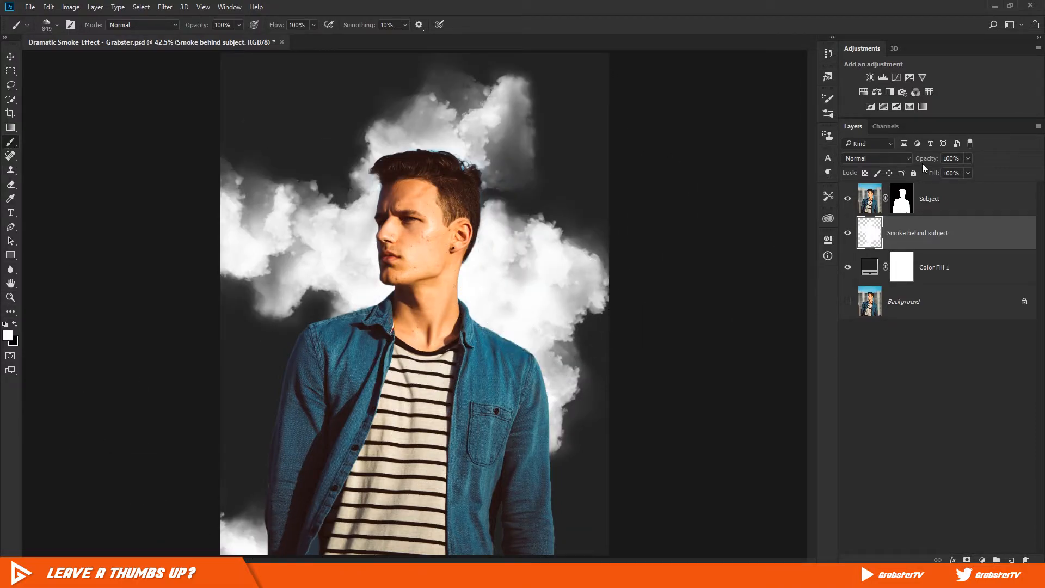
drag(886, 160, 876, 160)
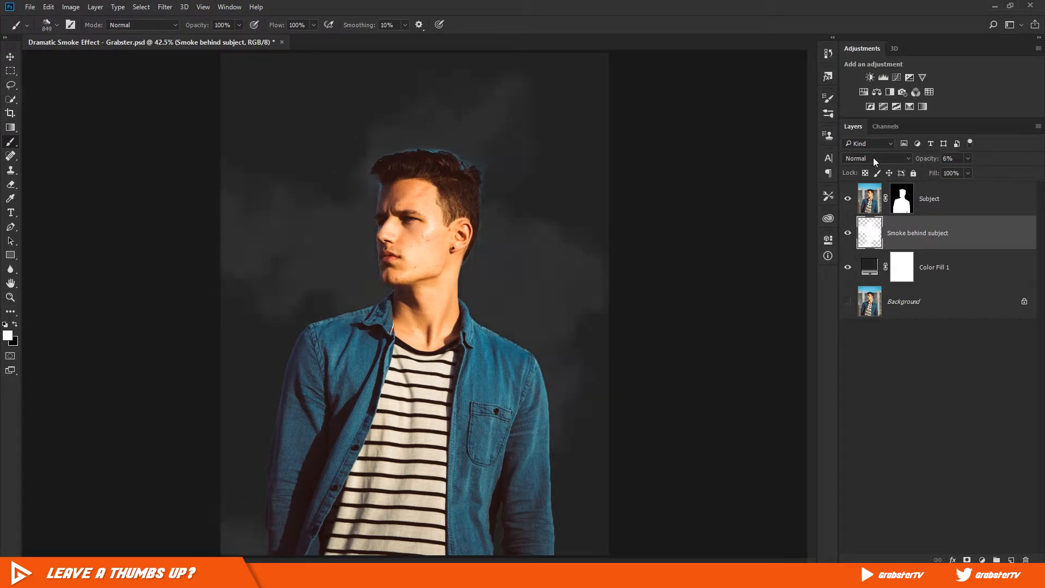
key(ctrl+z)
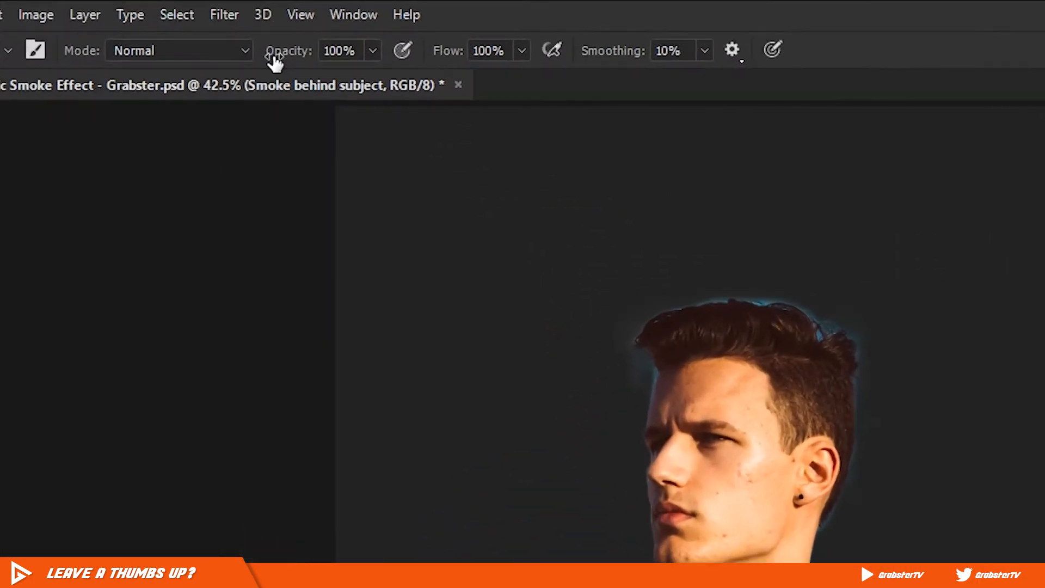
Step: Set the smoke brush's opacity to 20%
click(189, 26)
text(20)
key(Return)
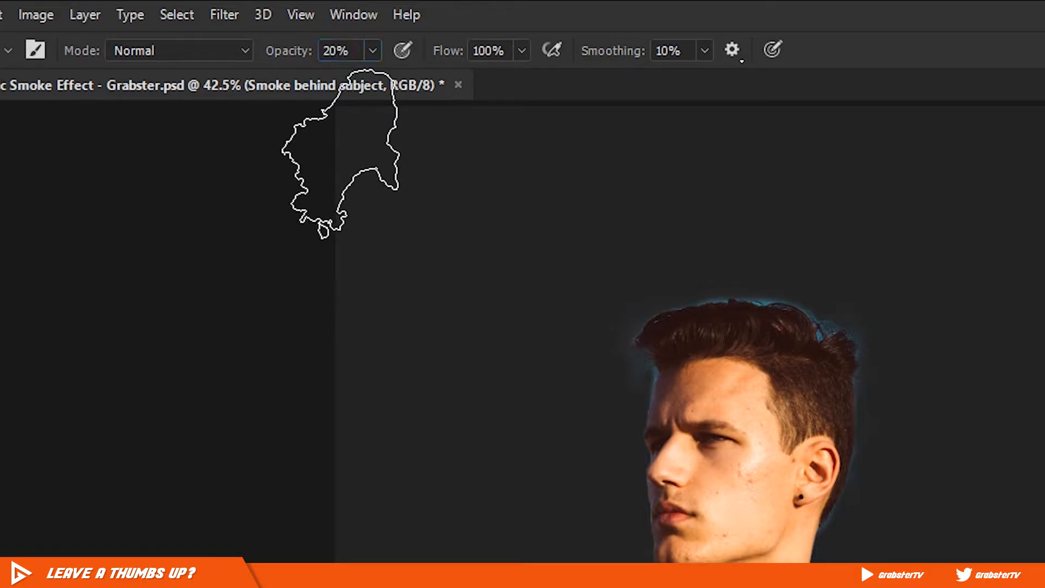
Step: Set the smoke brush's flow to 20% and paint white smoke across the whole background behind the man with a 1555 px tip
click(435, 50)
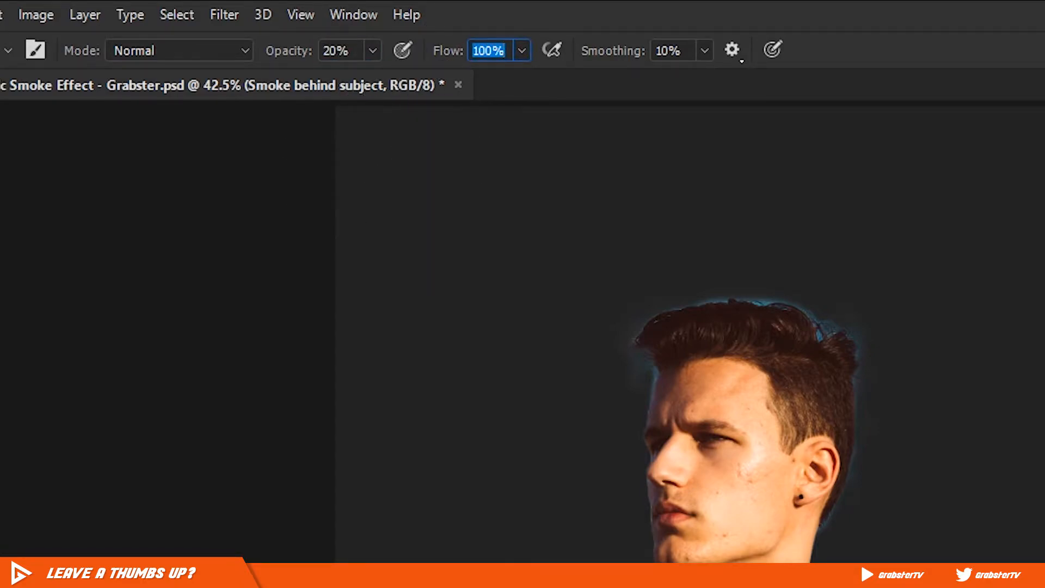
text(20)
key(Return)
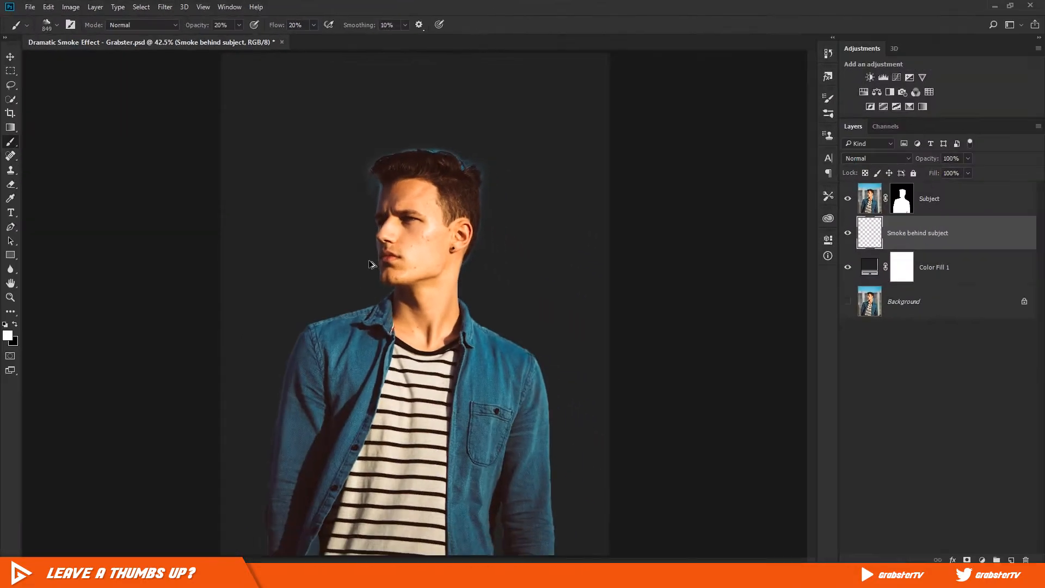
scroll(642, 529, down, 7)
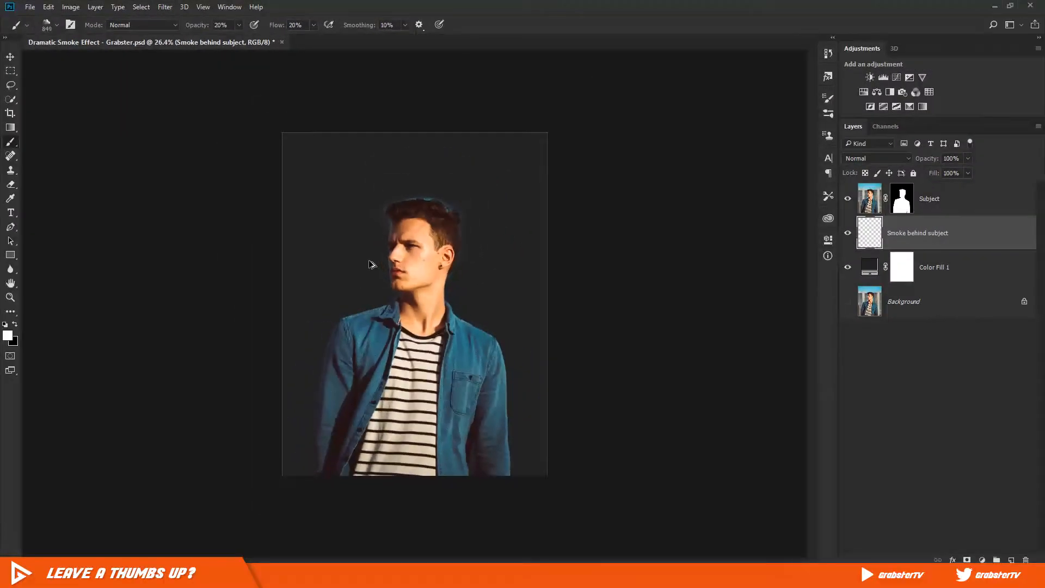
drag(415, 317, 457, 325)
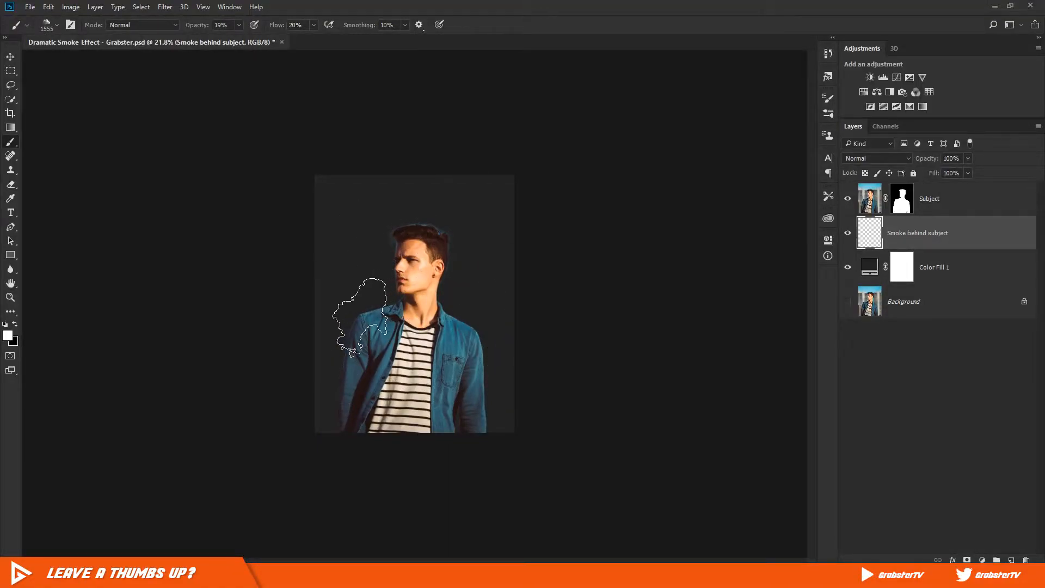
mouse_move(370, 283)
mouse_down()
mouse_move(326, 357)
mouse_move(391, 413)
mouse_move(472, 372)
mouse_move(488, 194)
mouse_move(411, 213)
mouse_move(335, 200)
mouse_move(286, 249)
mouse_move(318, 341)
mouse_move(365, 368)
mouse_move(389, 267)
mouse_move(440, 250)
mouse_move(415, 426)
mouse_move(461, 314)
mouse_move(436, 242)
mouse_move(405, 376)
mouse_move(346, 432)
mouse_move(364, 431)
mouse_move(426, 316)
mouse_move(409, 246)
mouse_move(376, 456)
mouse_move(364, 417)
mouse_move(439, 308)
mouse_move(505, 383)
mouse_move(505, 451)
mouse_move(412, 370)
mouse_move(295, 455)
mouse_move(373, 340)
mouse_move(228, 181)
mouse_move(389, 303)
mouse_move(542, 230)
mouse_move(560, 345)
mouse_move(452, 365)
mouse_move(396, 292)
mouse_move(309, 463)
mouse_move(434, 419)
mouse_up()
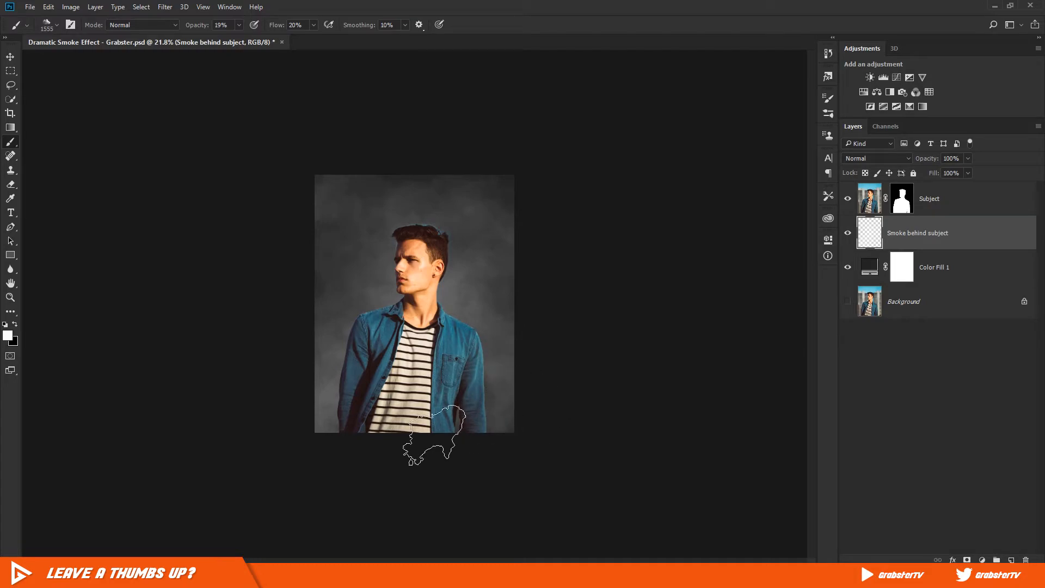
Step: Create a new layer above the Subject layer and name it "Smoke above subject"
key(ctrl+0)
click(967, 208)
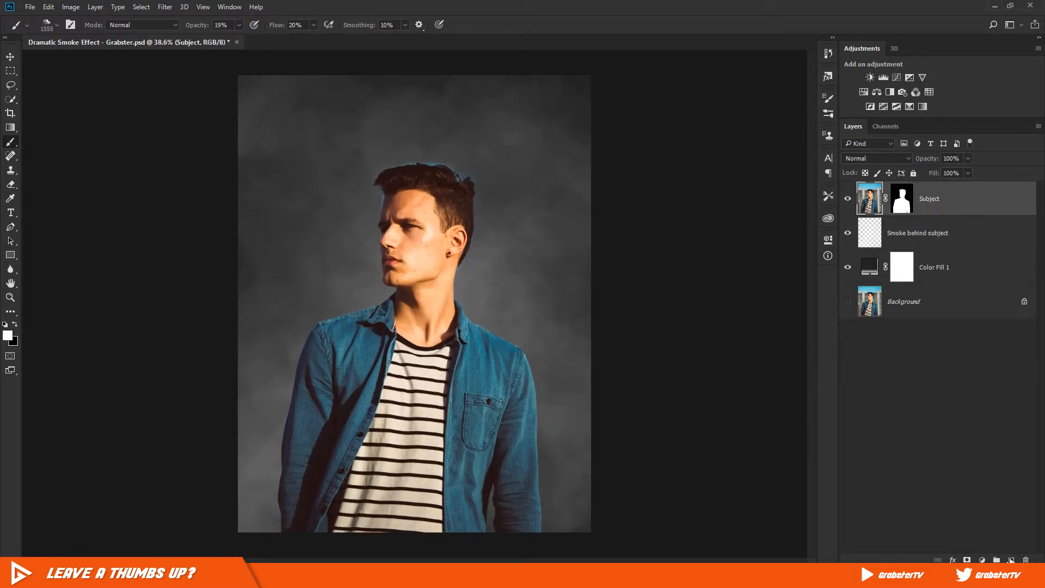
click(1010, 559)
double_click(895, 199)
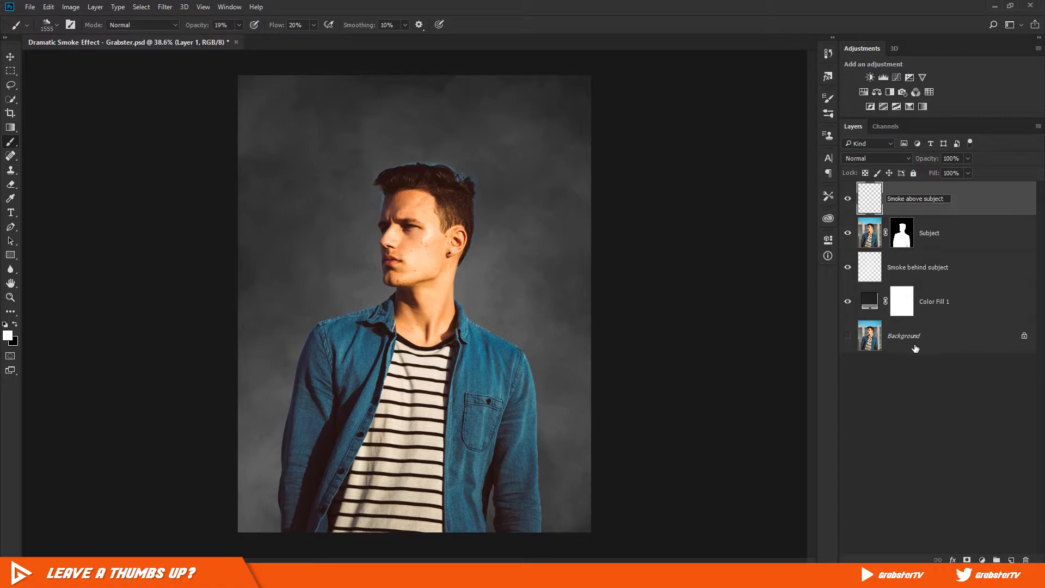
key(Return)
Step: Paint faint white smoke over the lower jacket and sleeves, using brush sizes of 1387 px and 1231 px
key(ctrl+minus)
alt+right_click(508, 383)
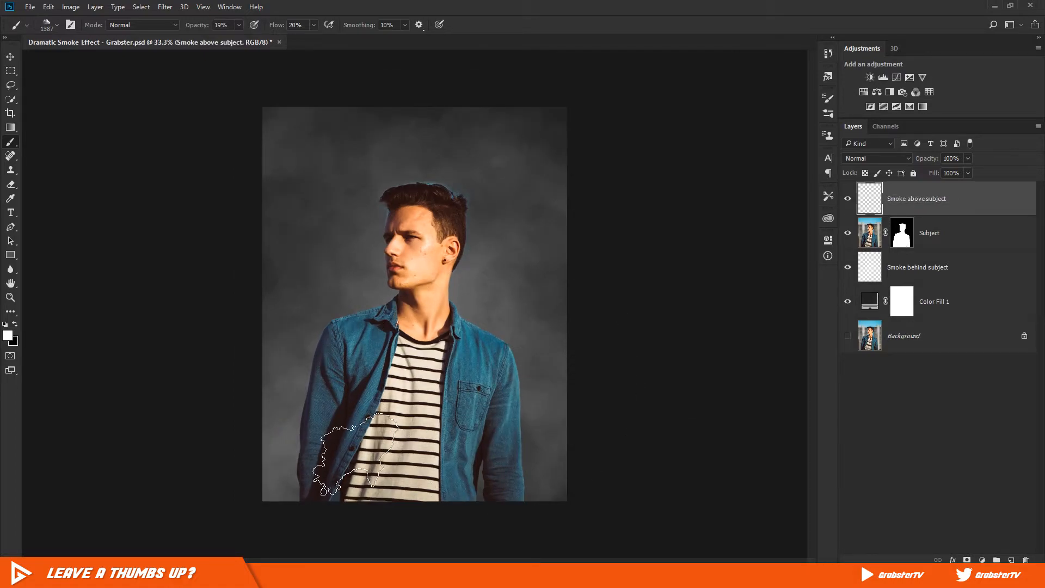
alt+right_click(509, 443)
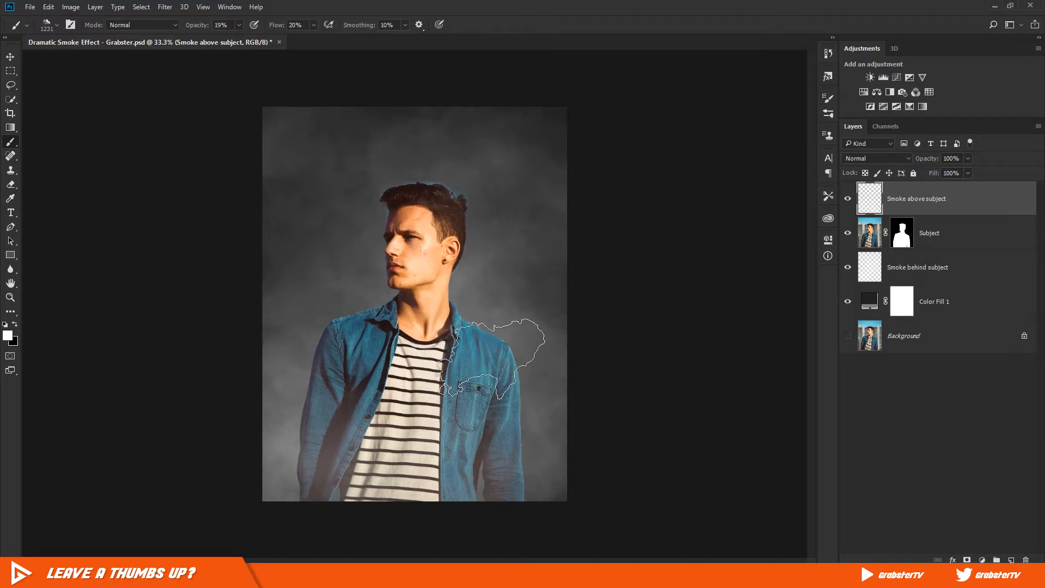
Step: Reduce the smoke brush to 424 px and add finer smoke across the jacket's sleeves and lower front
scroll(383, 314, up, 2)
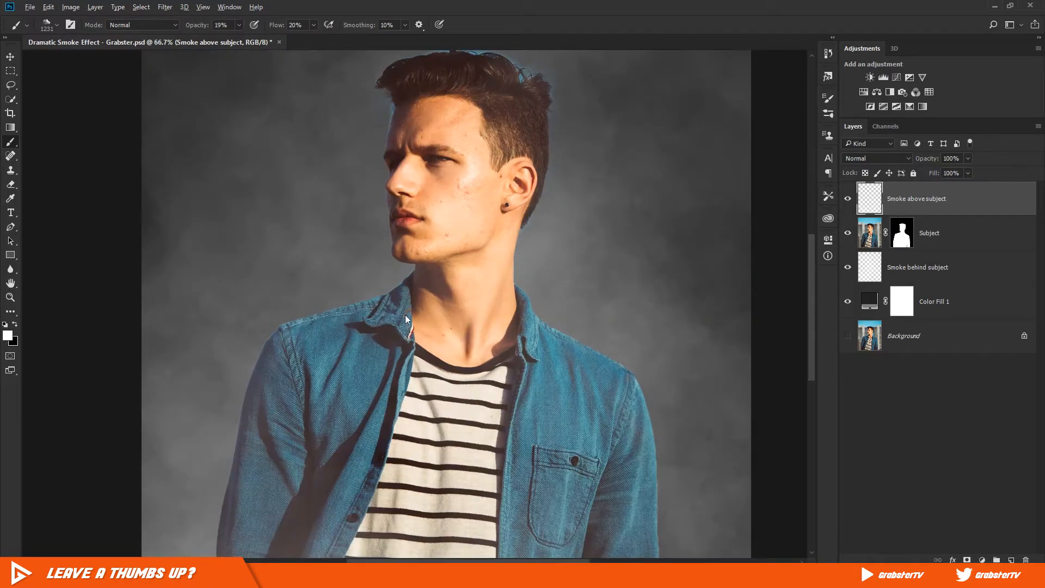
alt+right_click(405, 315)
scroll(277, 343, down, 3)
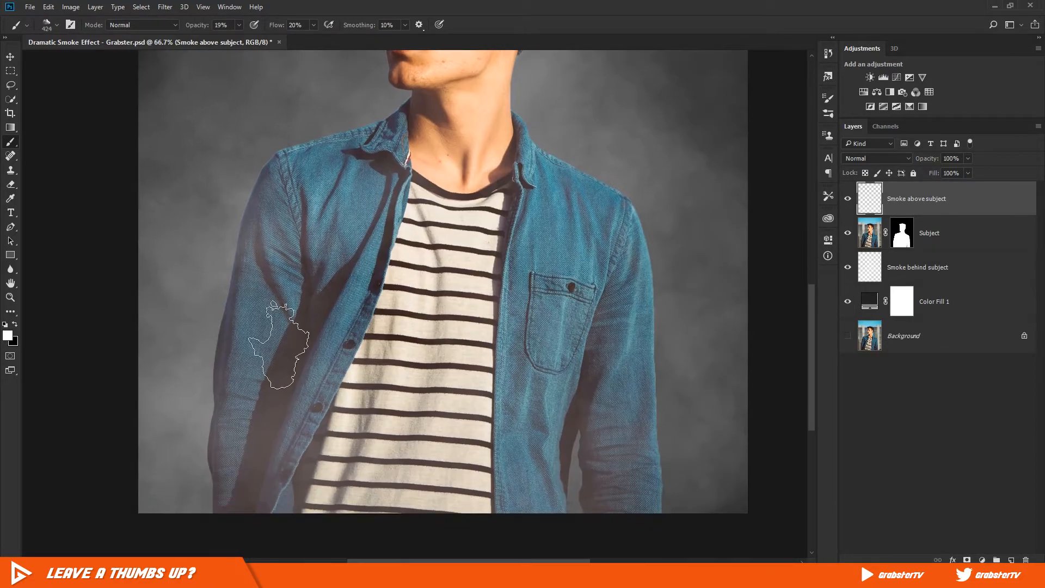
mouse_move(279, 344)
mouse_down()
mouse_move(235, 484)
mouse_move(414, 506)
mouse_move(571, 468)
mouse_up()
drag(583, 379, 569, 408)
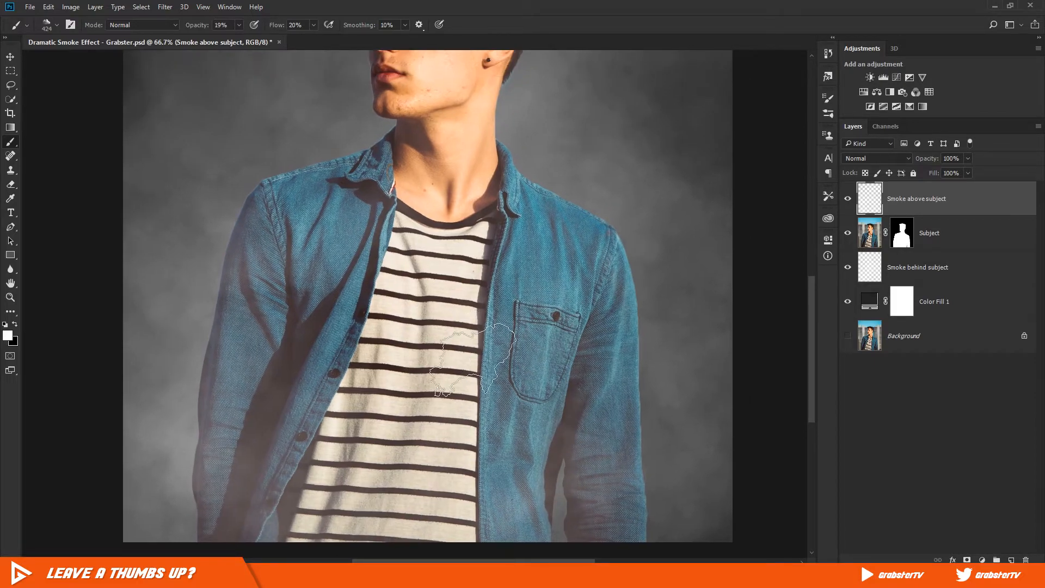
scroll(473, 362, up, 5)
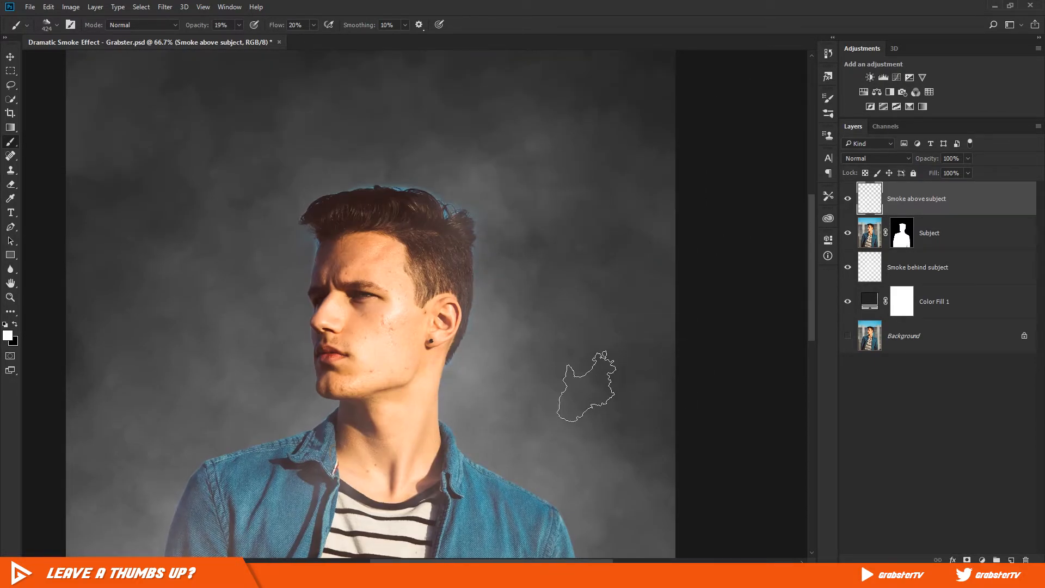
drag(586, 386, 530, 338)
drag(513, 252, 773, 359)
key(ctrl+alt+z)
key(ctrl+alt+z)
Step: Paint soft smoke around the man's head, hair and neck, varying the brush size between about 328 px and 583 px
alt+right_click(494, 315)
drag(496, 313, 771, 385)
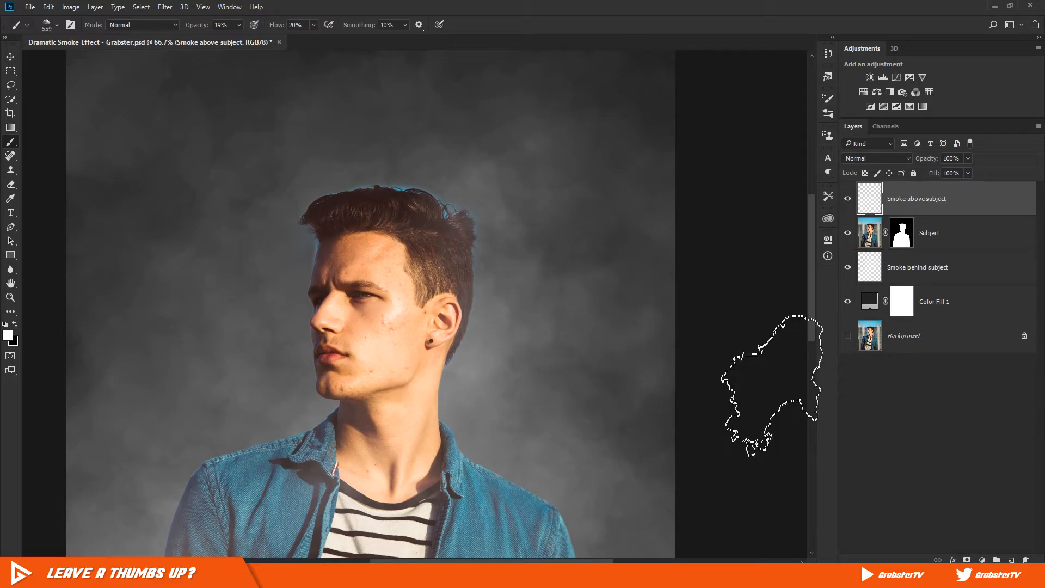
click(328, 222)
alt+right_click(330, 222)
drag(174, 289, 294, 291)
key(ctrl+z)
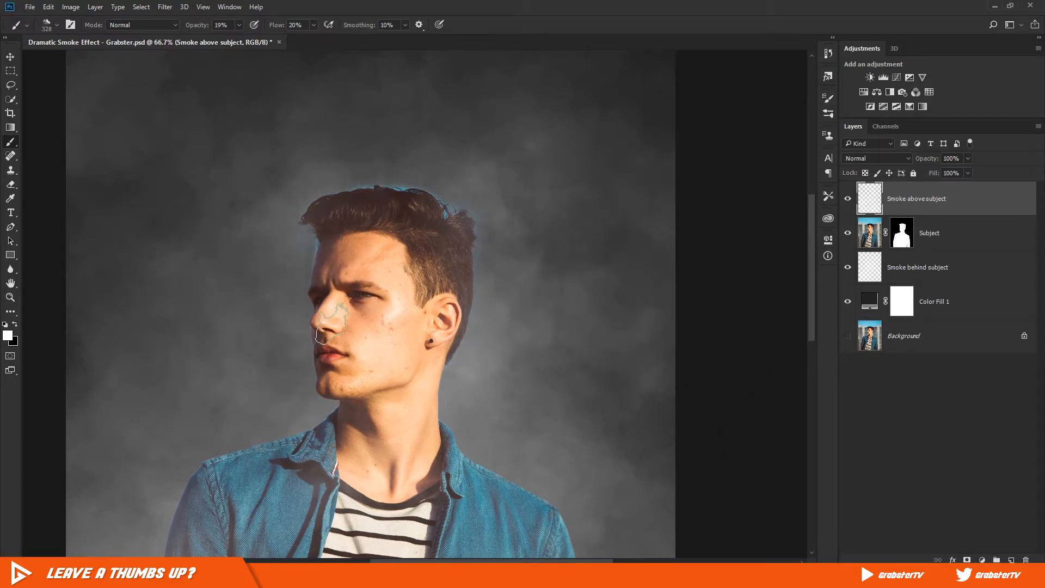
alt+right_click(215, 376)
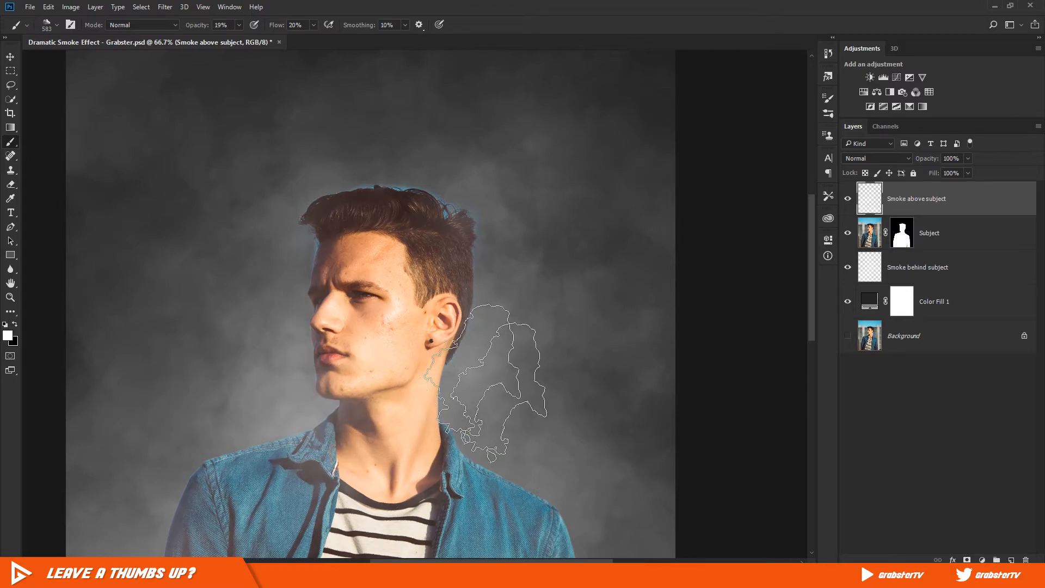
key(ctrl+minus)
key(ctrl+minus)
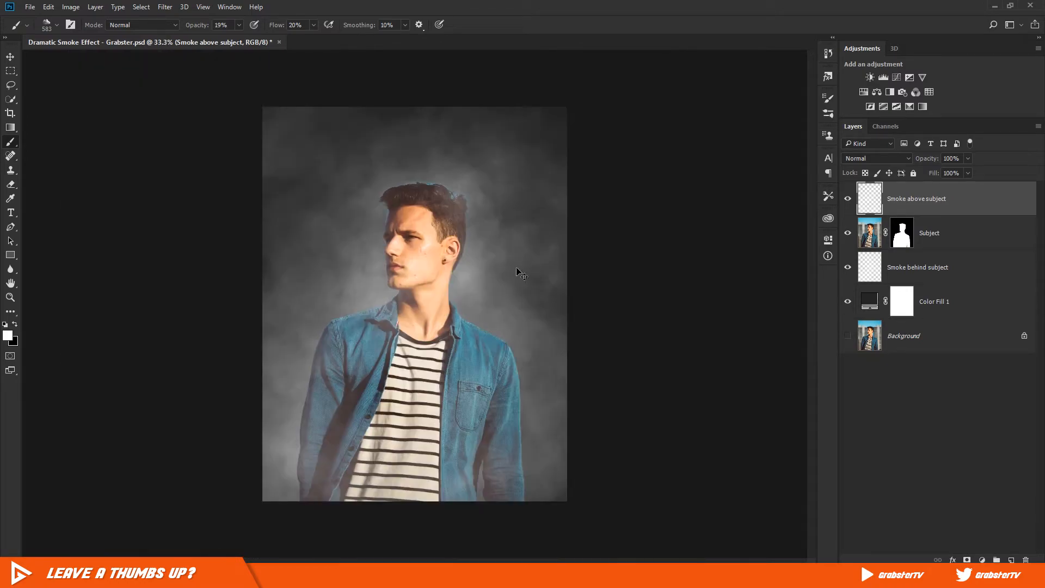
Step: Add a Threshold adjustment layer on top and lower its level to 52 to isolate the darkest areas
key(v)
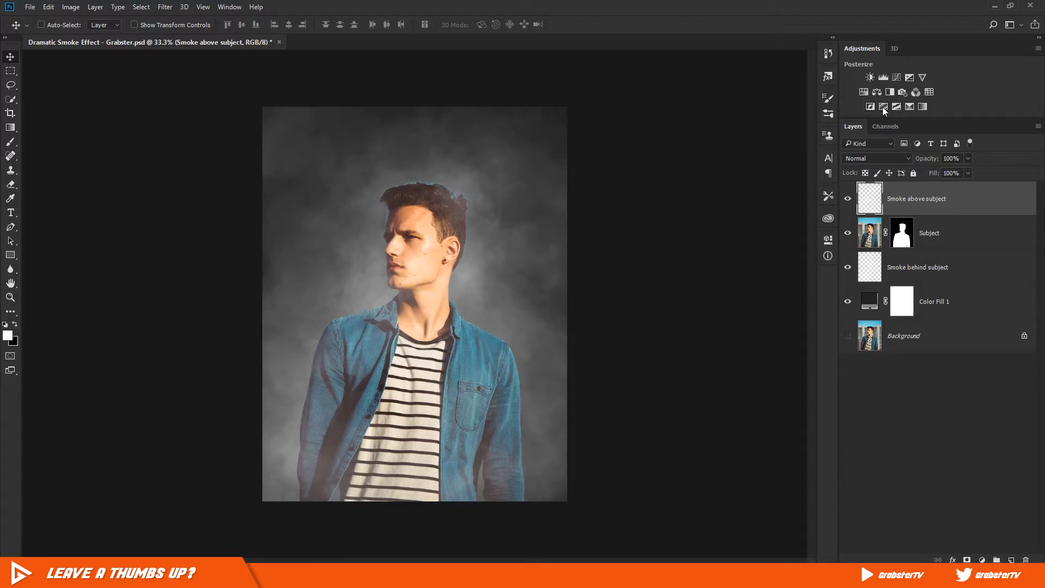
click(896, 107)
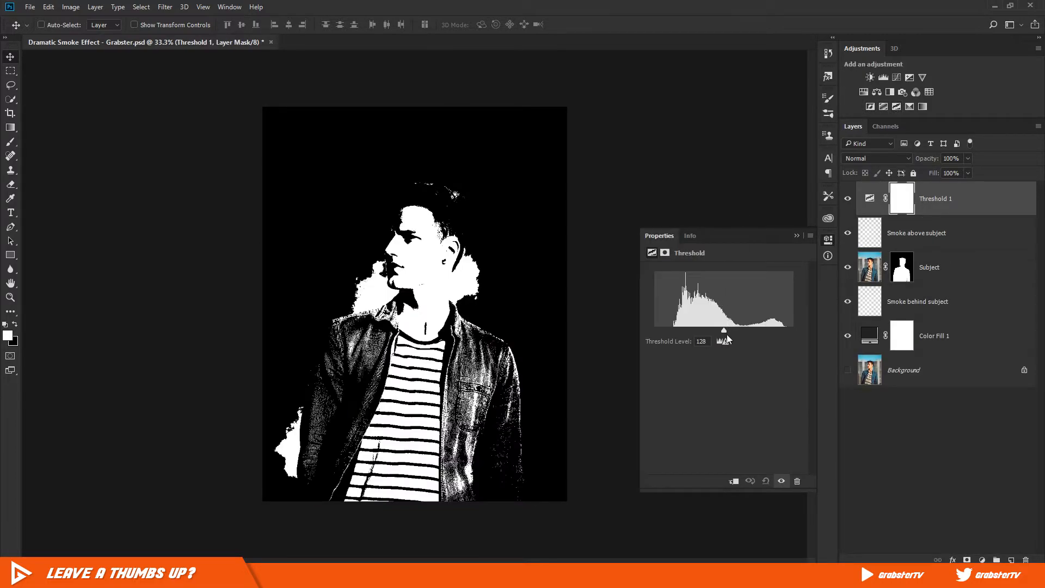
drag(723, 334, 682, 333)
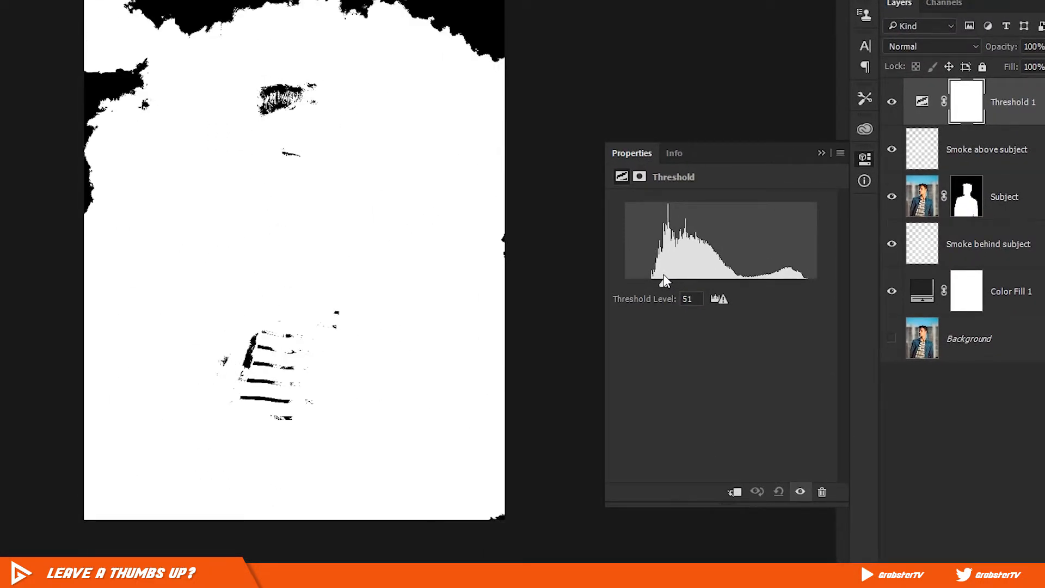
drag(663, 275, 664, 273)
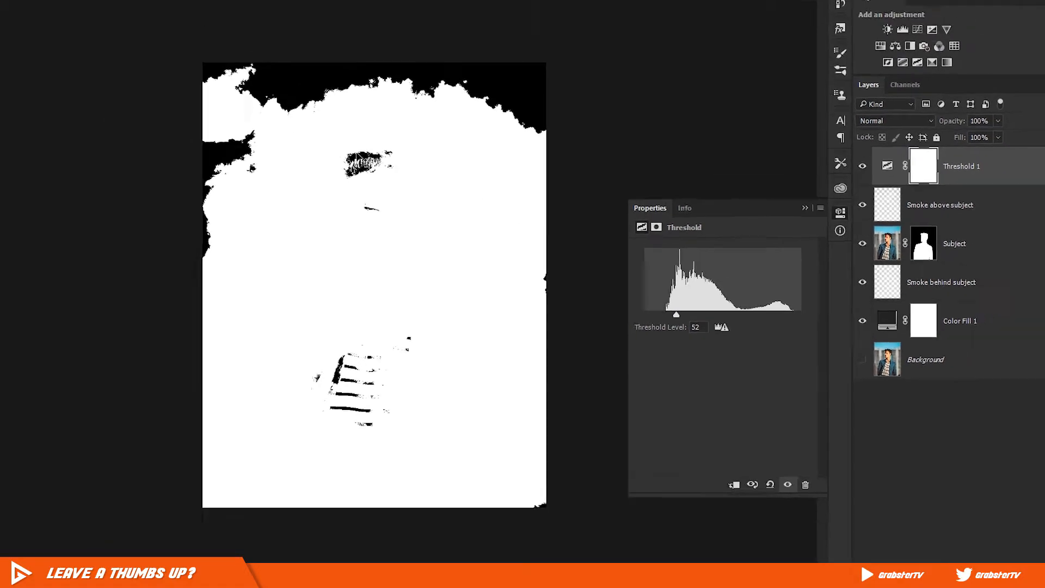
Step: Place a colour sampler point on the solid black area of the hair and delete the Threshold layer
scroll(272, 84, up, 3)
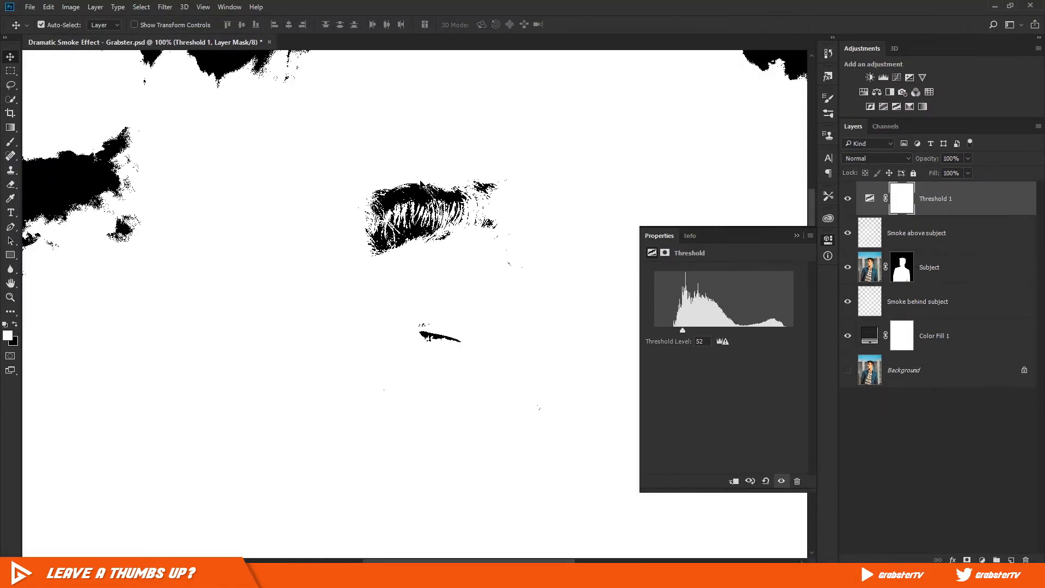
scroll(389, 196, up, 3)
scroll(462, 182, down, 2)
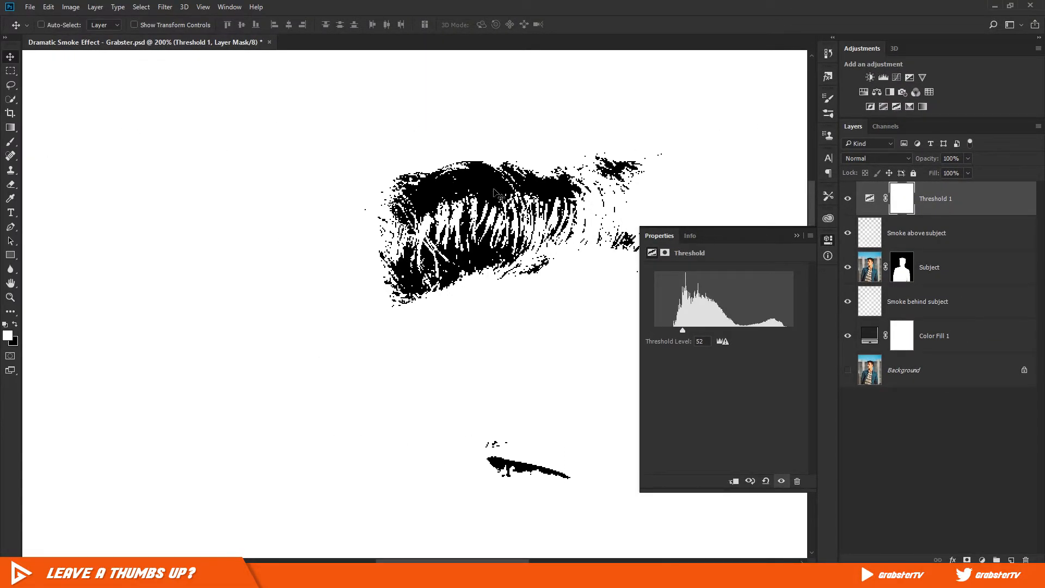
drag(505, 183, 441, 232)
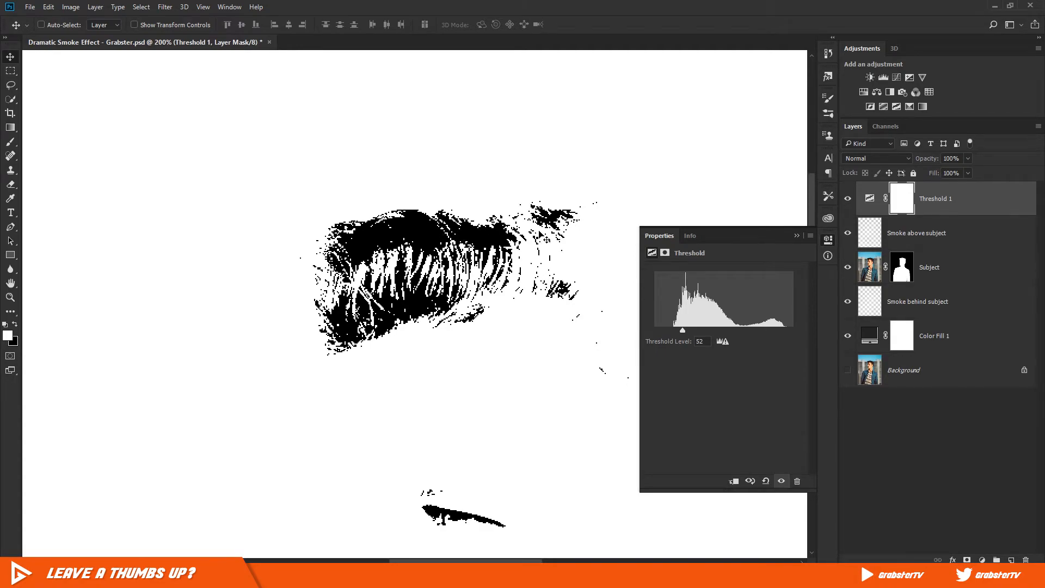
click(12, 198)
shift+click(419, 228)
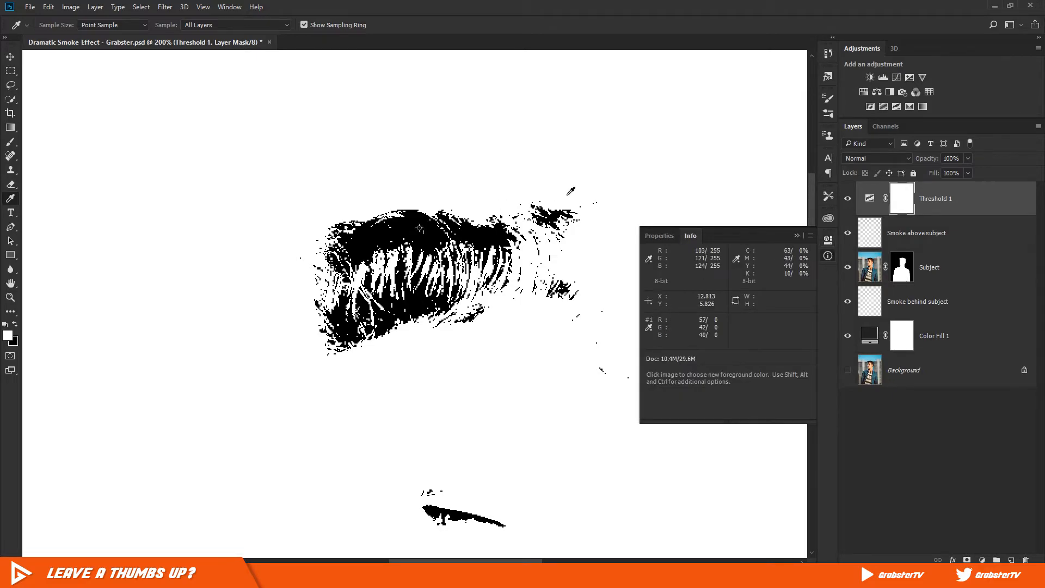
click(795, 234)
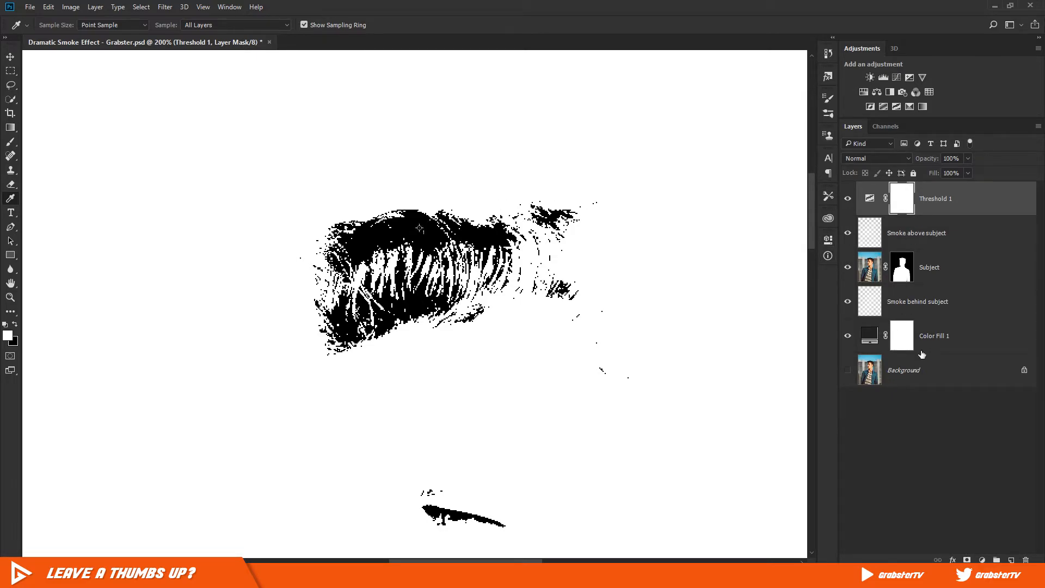
key(Delete)
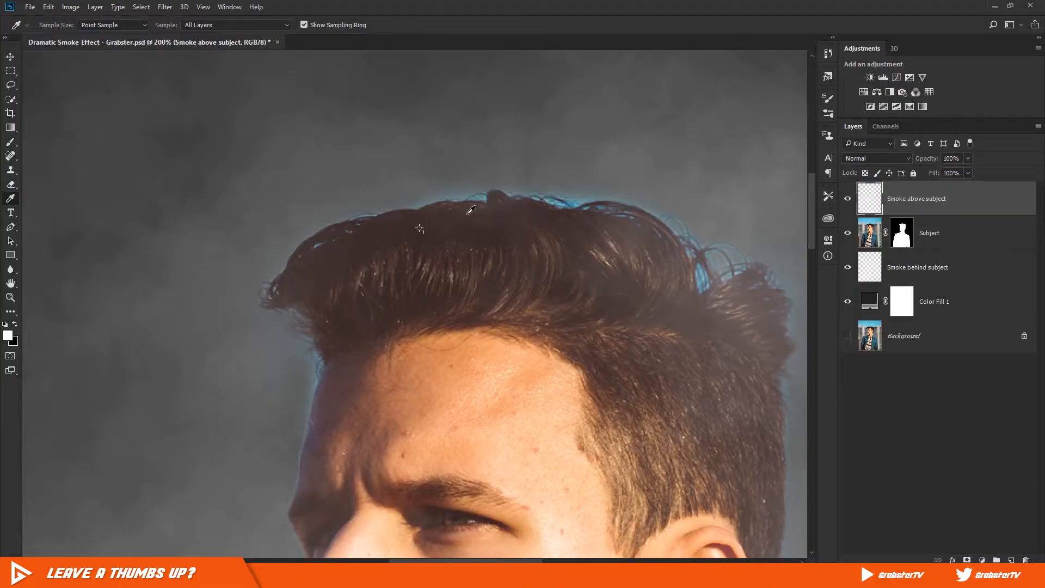
Step: Add a Curves adjustment layer and set its black point by sampling the marked dark spot in the hair
click(896, 78)
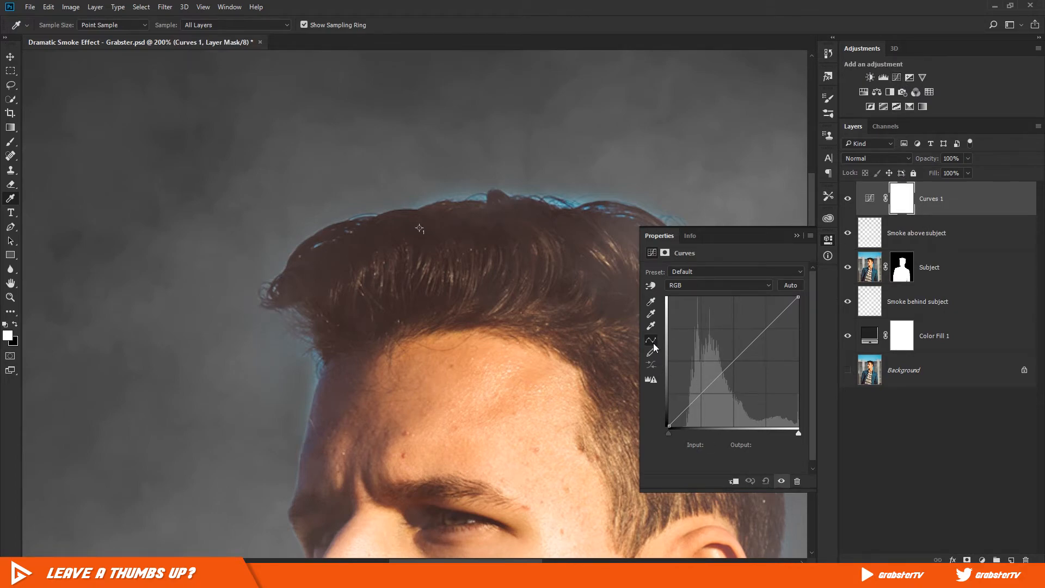
click(649, 302)
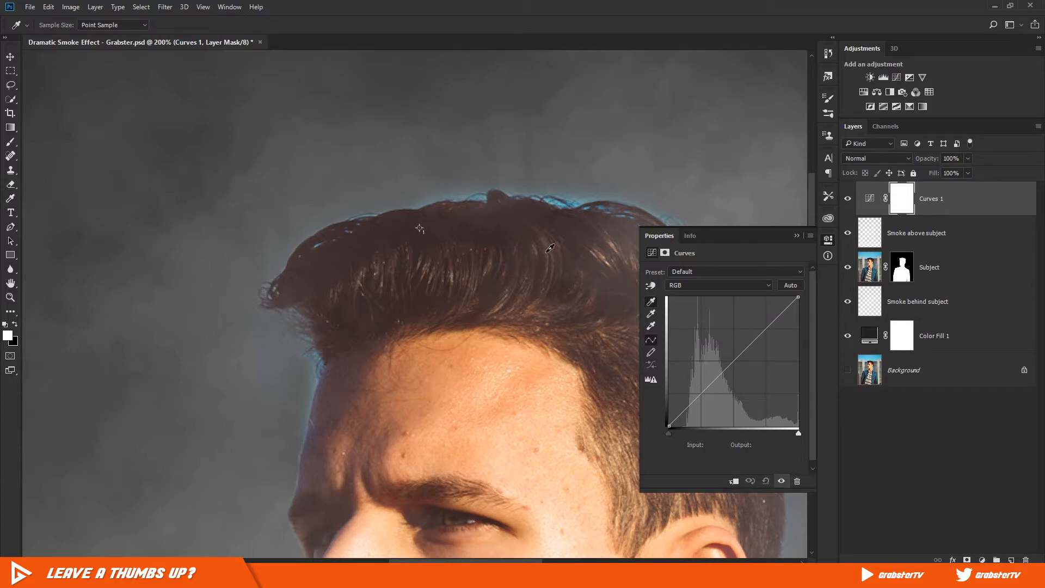
click(422, 224)
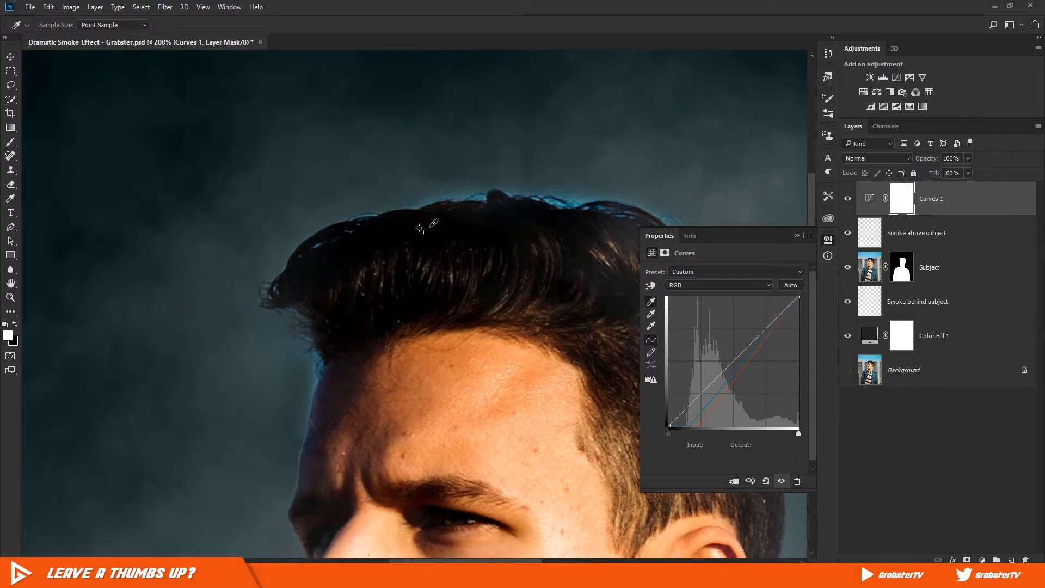
click(795, 237)
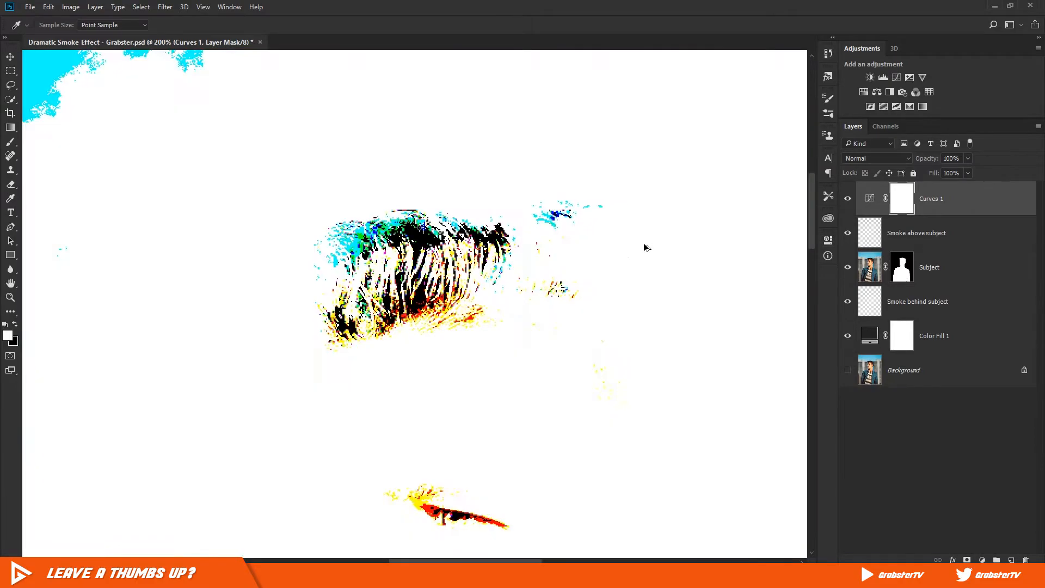
Step: Move the Curves layer directly above Subject, clip it to that layer, and compare the image with and without it
scroll(643, 243, down, 4)
drag(648, 266, 543, 216)
drag(967, 208, 964, 253)
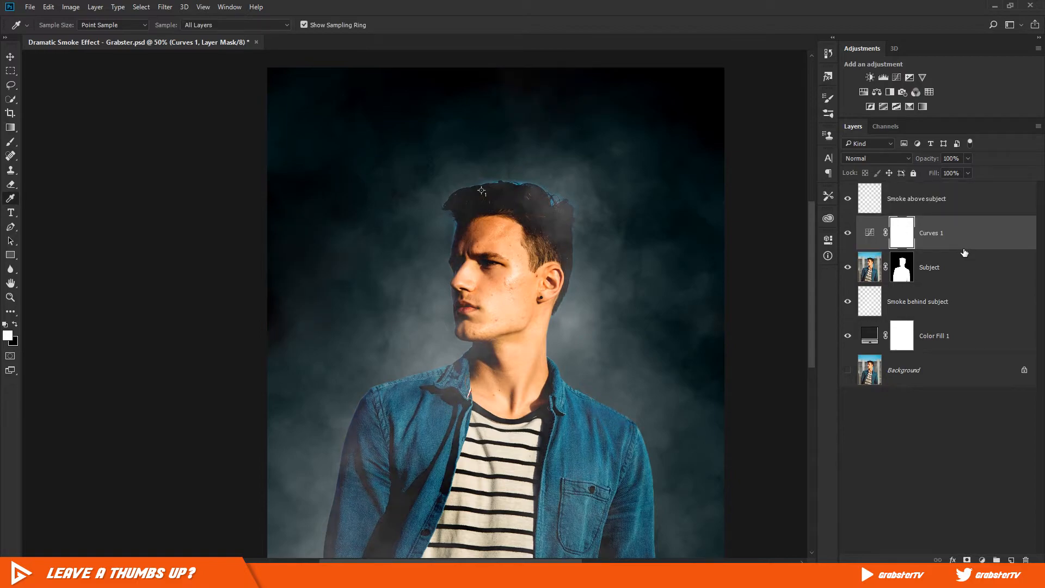
right_click(965, 240)
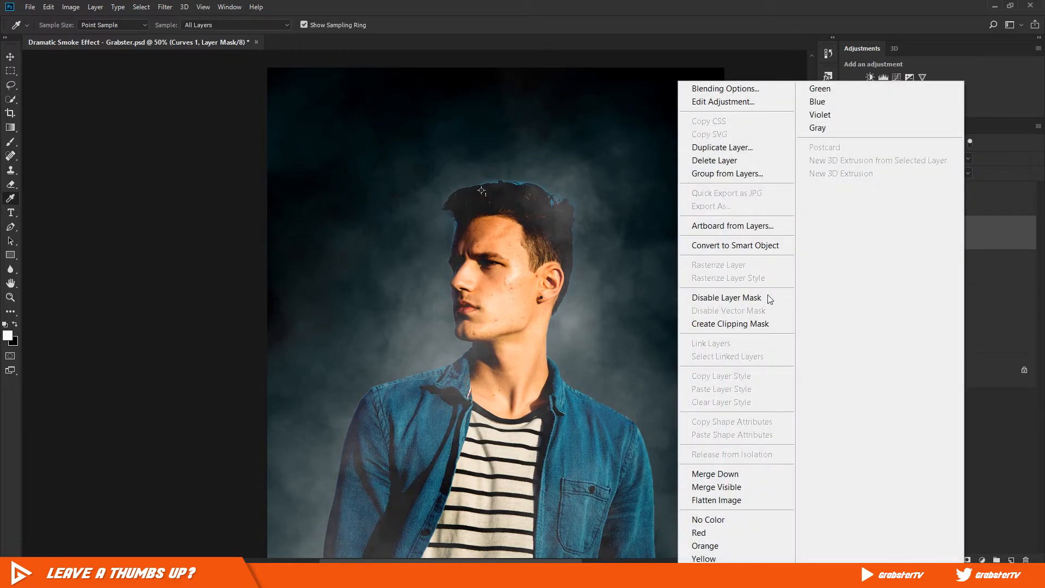
click(767, 323)
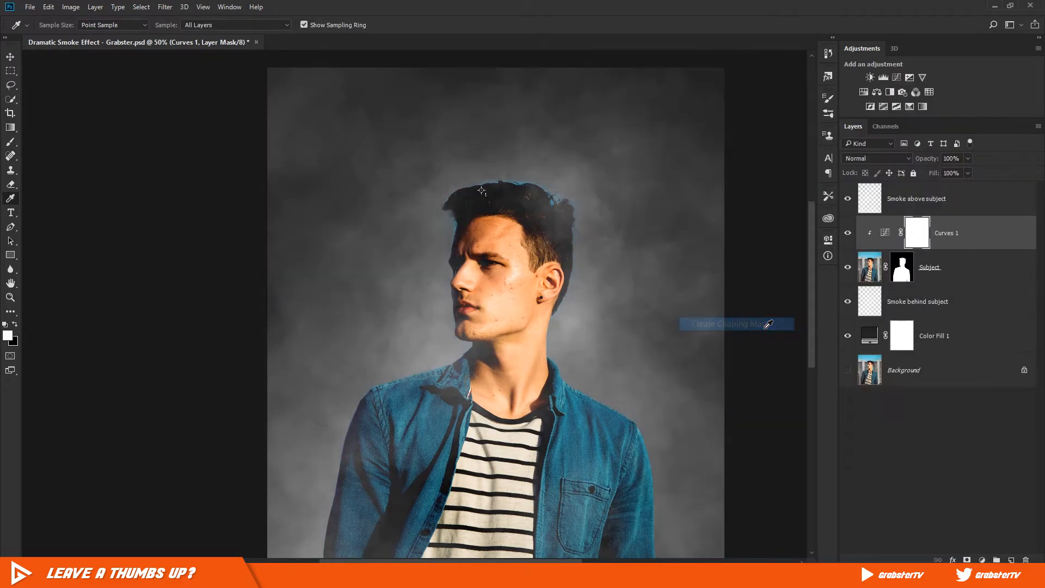
click(847, 232)
click(847, 233)
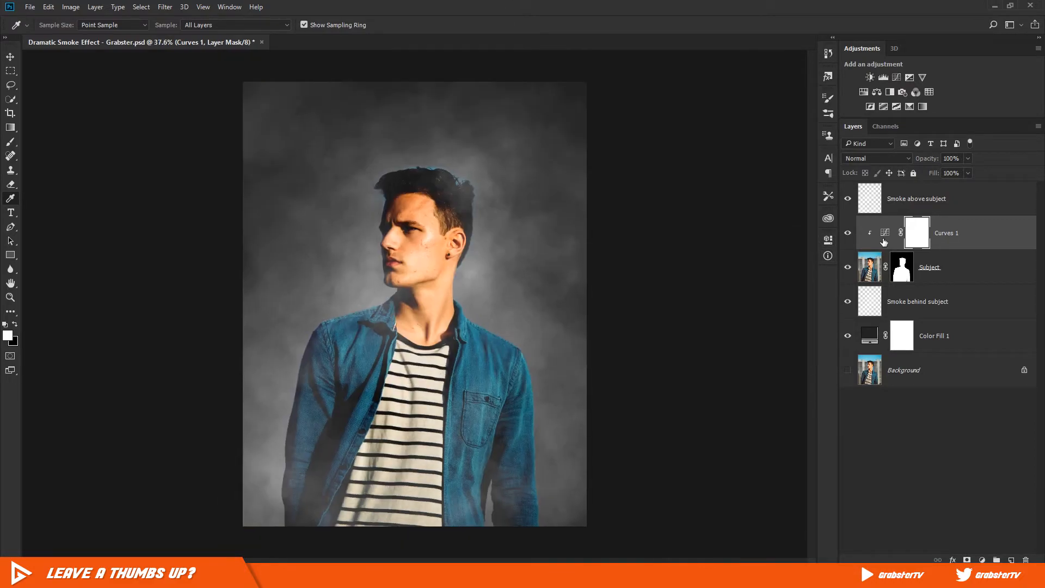
Step: Review the individual Red, Green and Blue channel curves of the Curves 1 adjustment
click(713, 285)
click(675, 303)
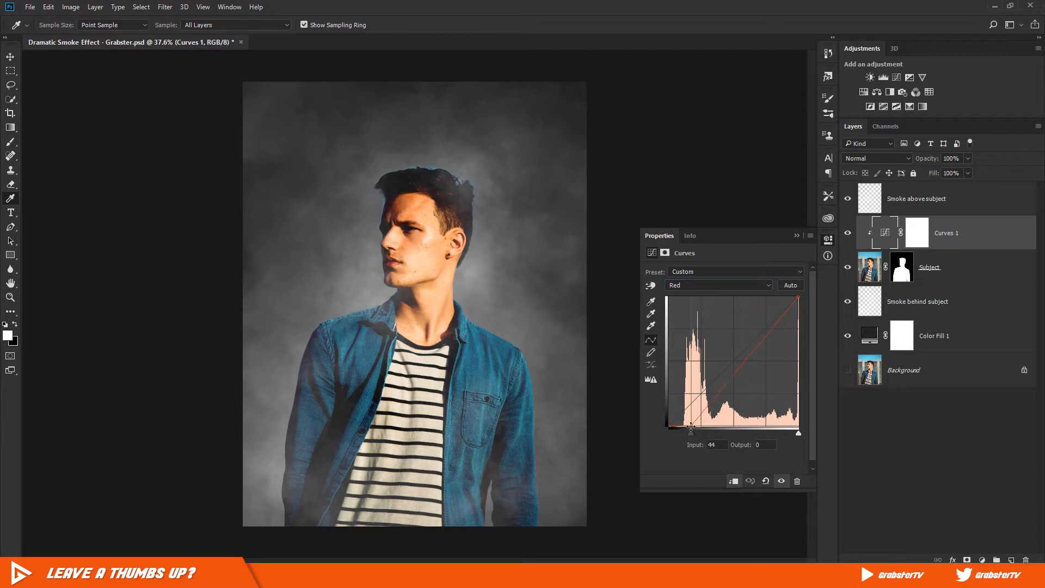
click(686, 285)
click(687, 310)
click(692, 285)
click(675, 317)
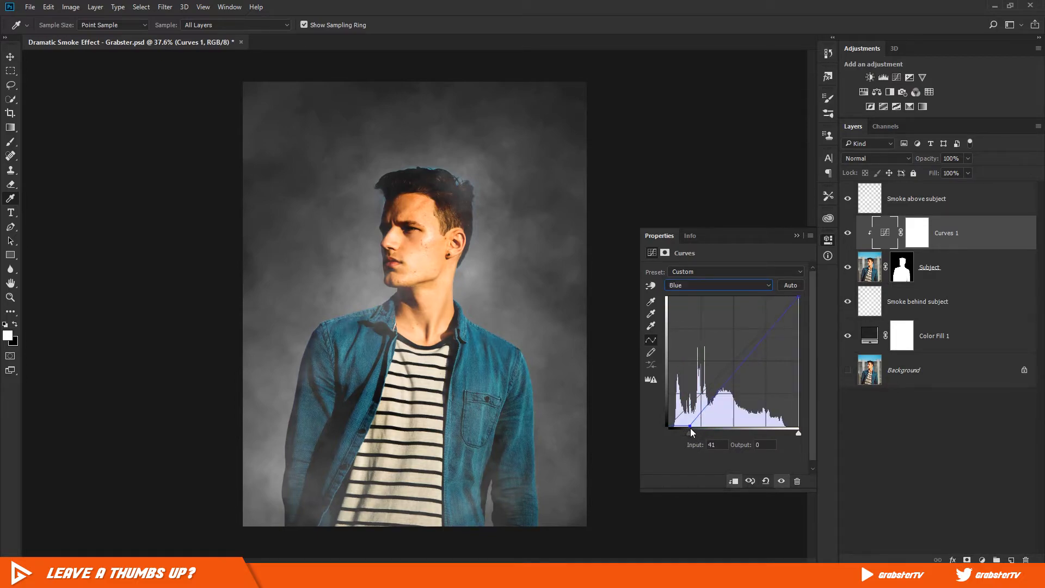
click(796, 236)
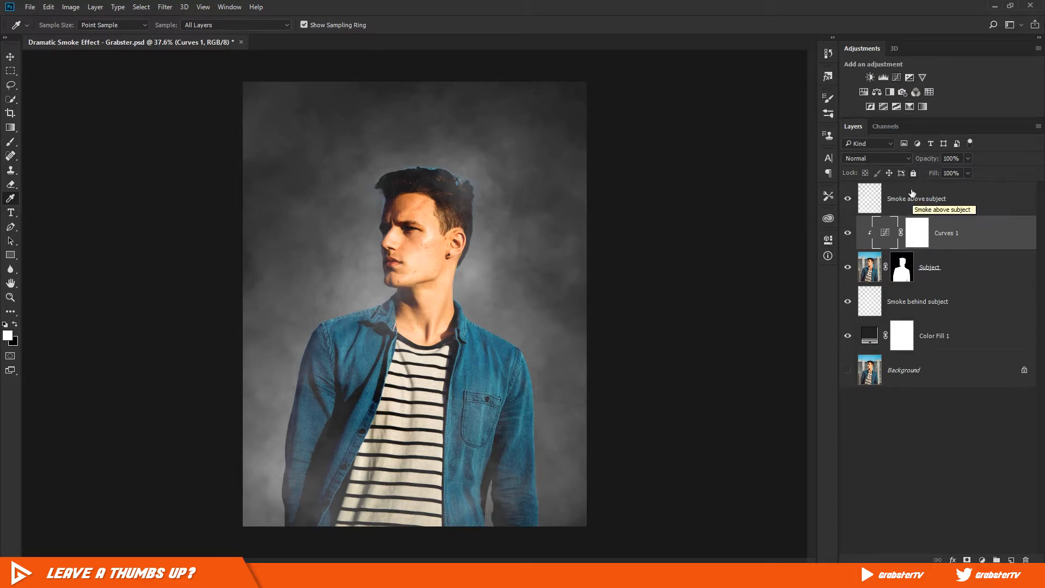
Step: Add a second Curves adjustment layer above Curves 1 and clip it to the Subject layer
click(898, 82)
click(899, 81)
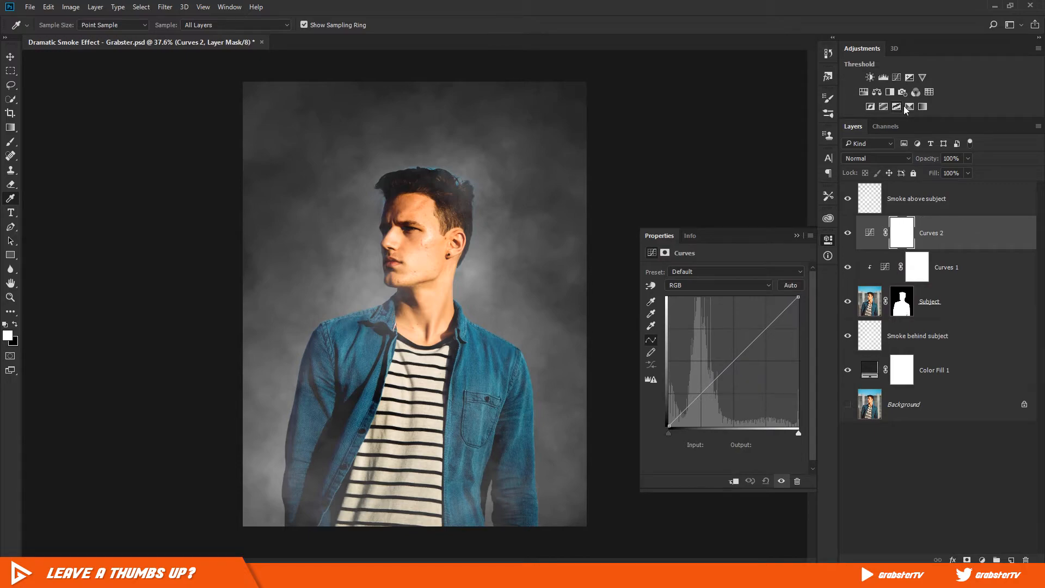
alt+click(974, 250)
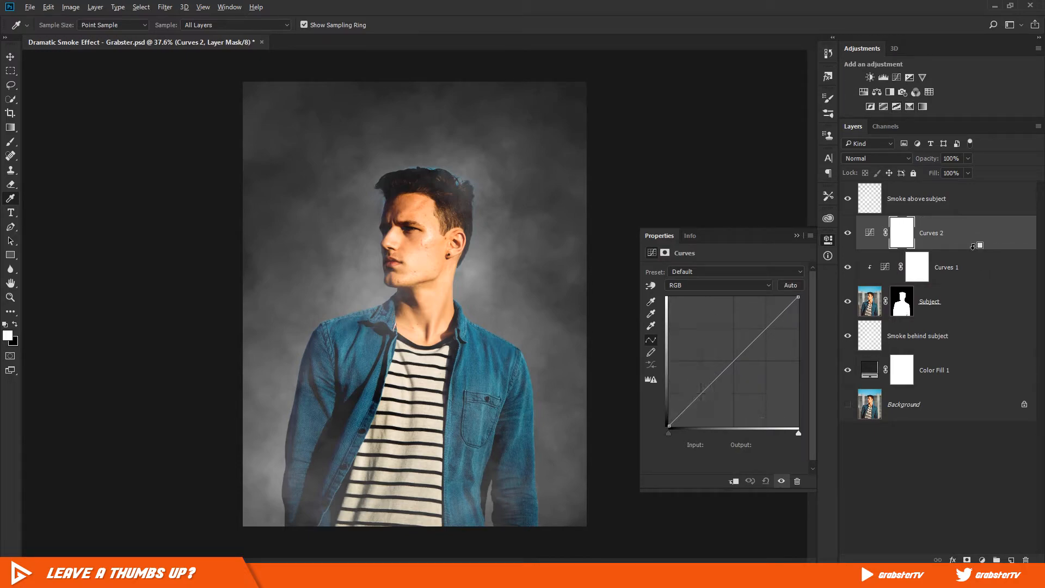
right_click(973, 251)
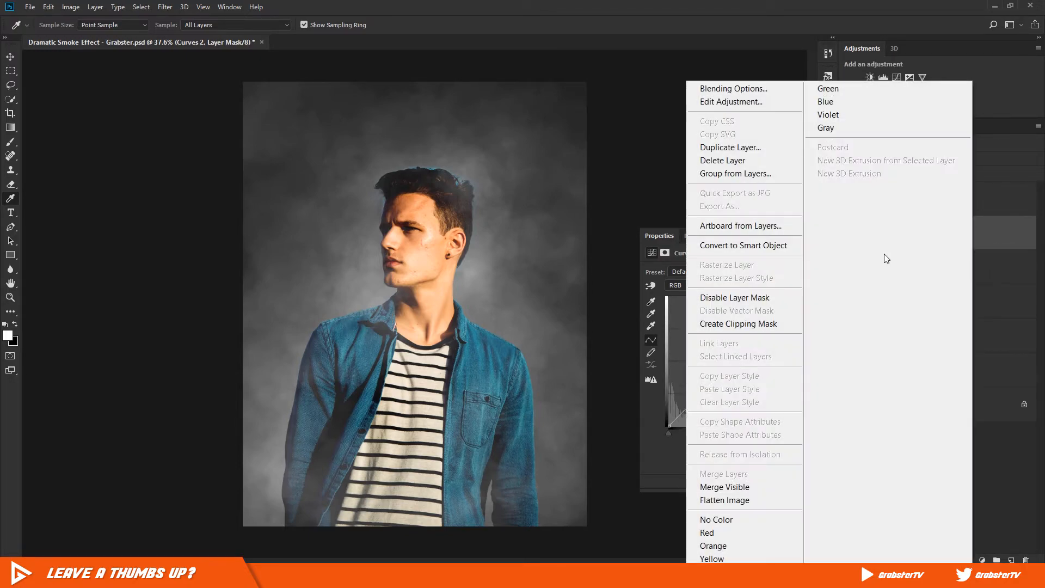
click(755, 319)
Step: Shape the Curves 2 RGB curve with a slightly lowered highlight point, a midtone point and a shadow point at input 66, output 68
drag(765, 327, 769, 329)
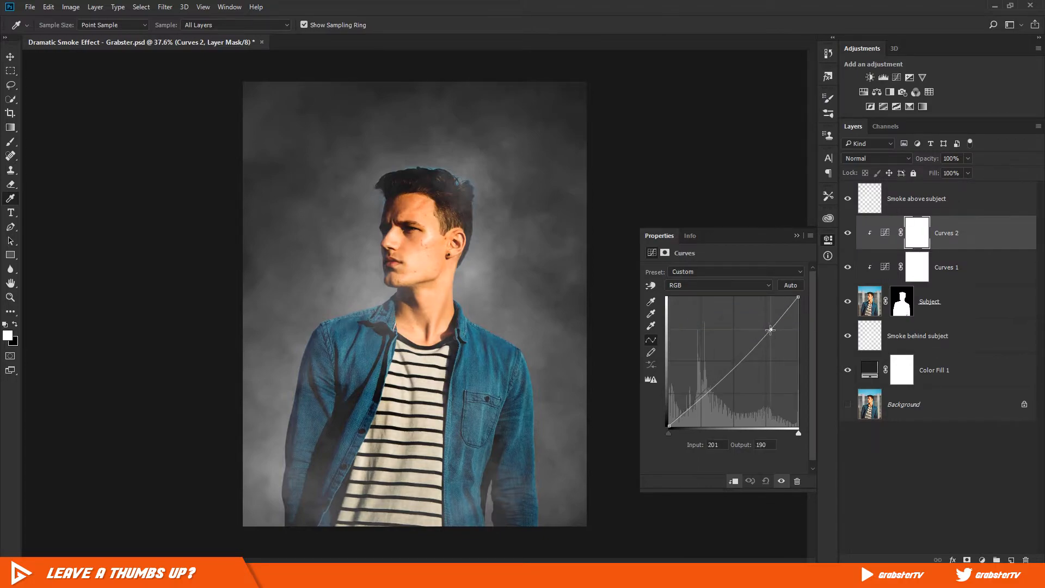
drag(736, 364, 734, 361)
click(703, 391)
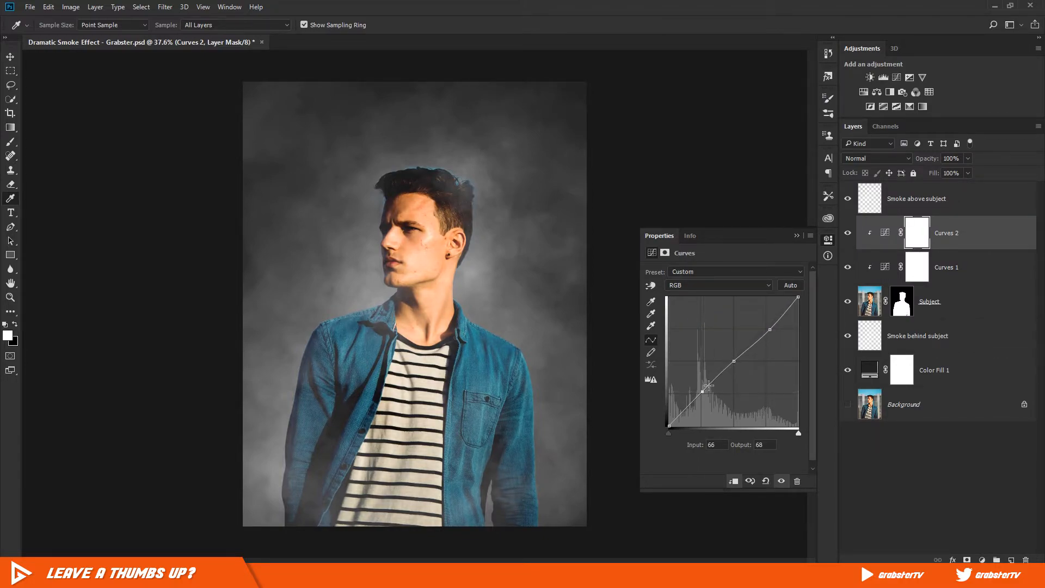
drag(769, 328, 766, 329)
click(793, 237)
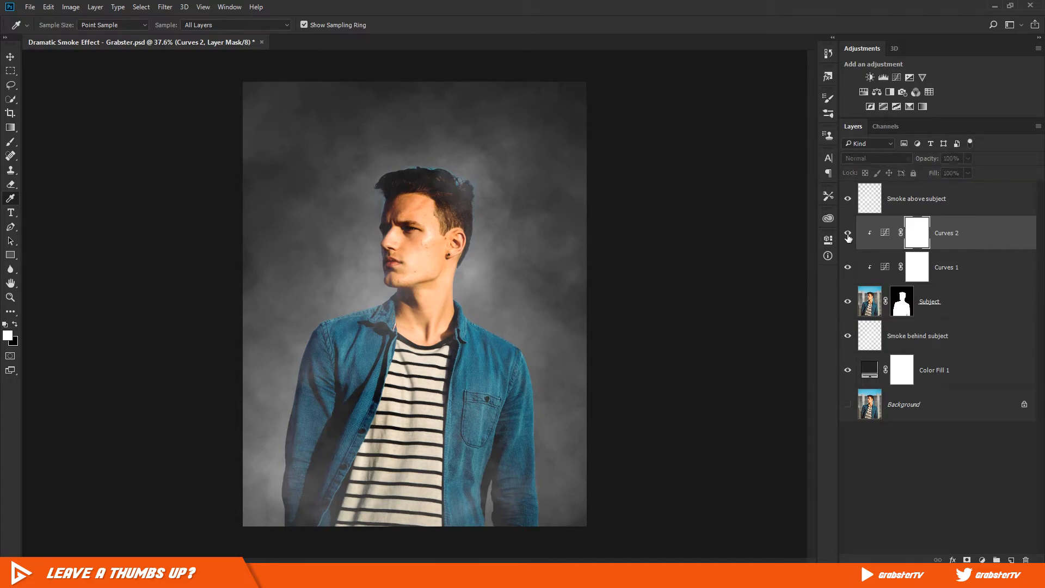
Step: Add a Black & White adjustment layer with default settings and move it above the Smoke above subject layer
click(890, 92)
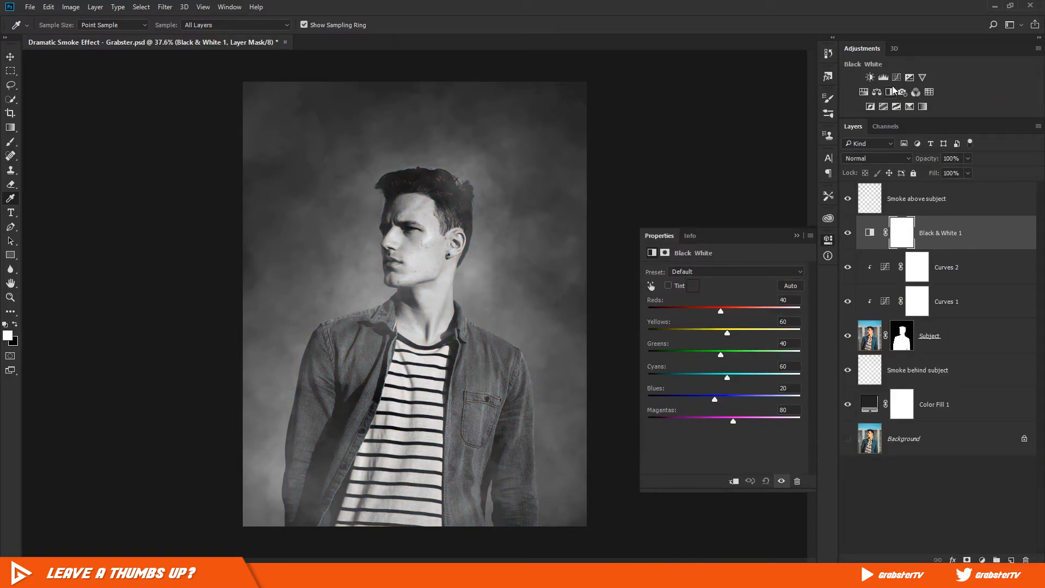
click(796, 235)
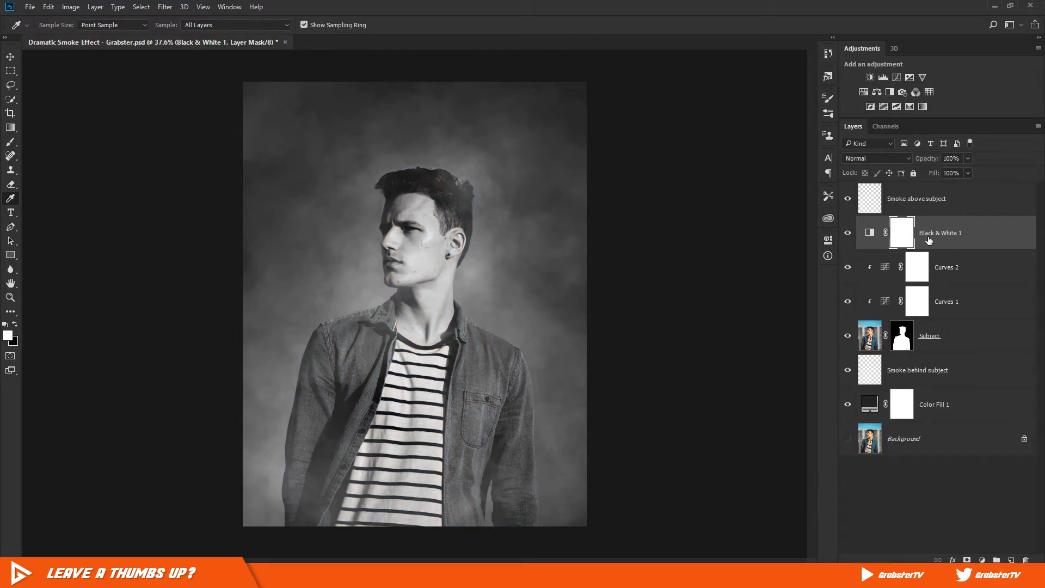
drag(929, 240, 957, 190)
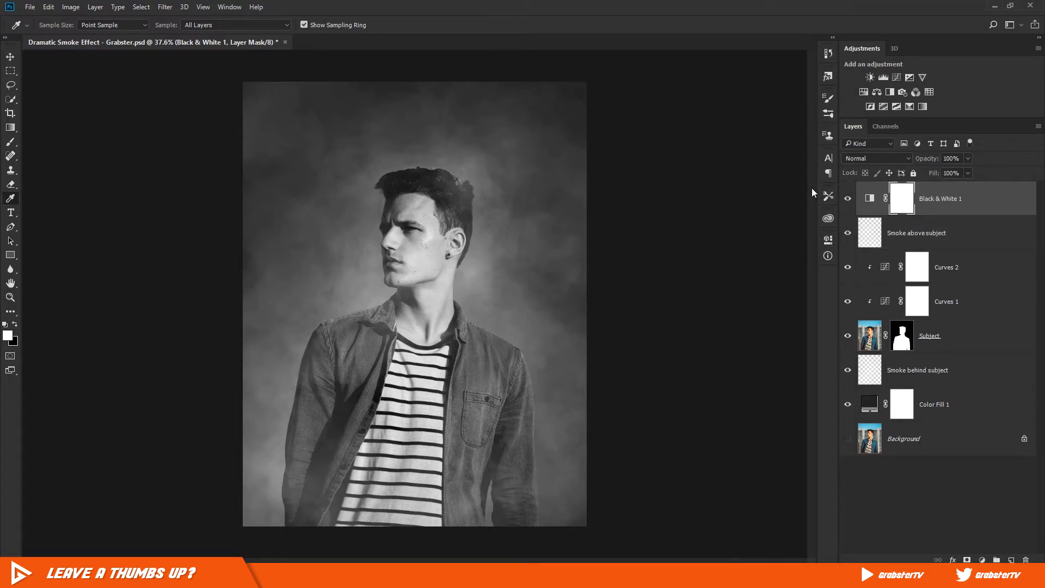
Step: Add a Brightness/Contrast adjustment layer using legacy mode with brightness -8 and contrast -1, and compare the image with and without it
click(871, 78)
click(730, 321)
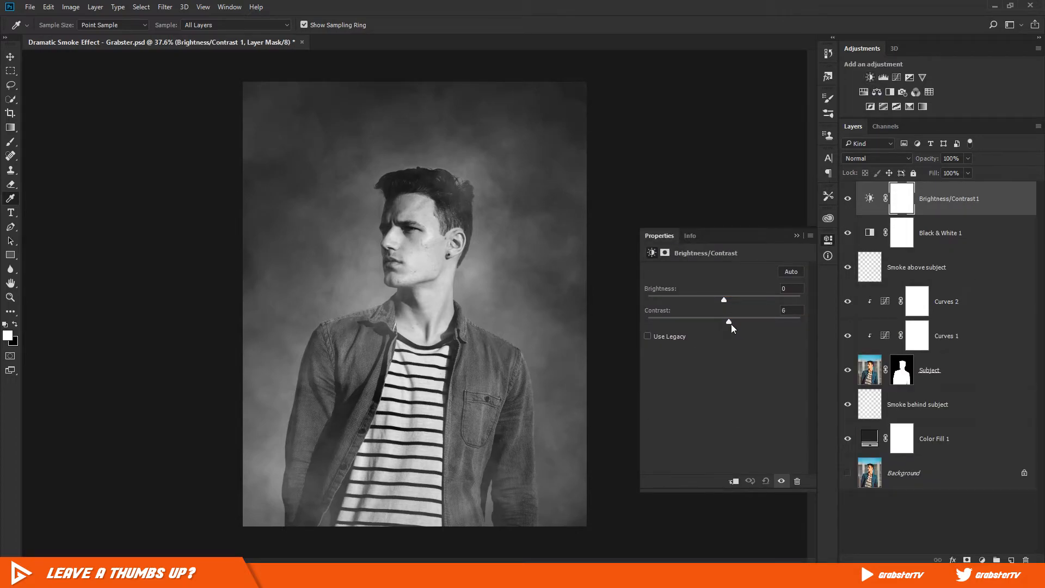
mouse_move(730, 324)
mouse_down()
mouse_move(740, 324)
mouse_move(717, 298)
mouse_move(737, 316)
mouse_up()
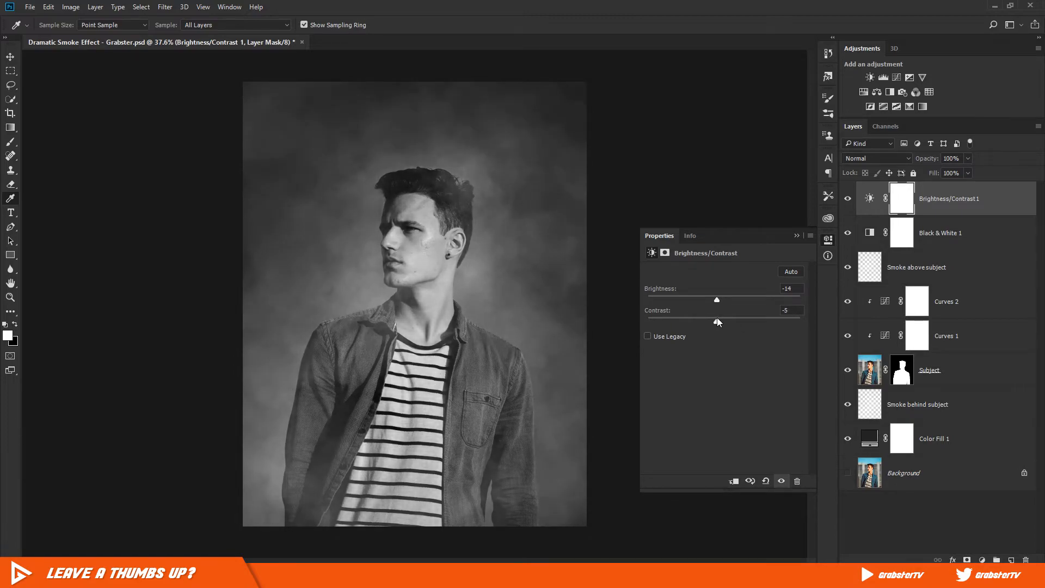
click(664, 336)
click(704, 300)
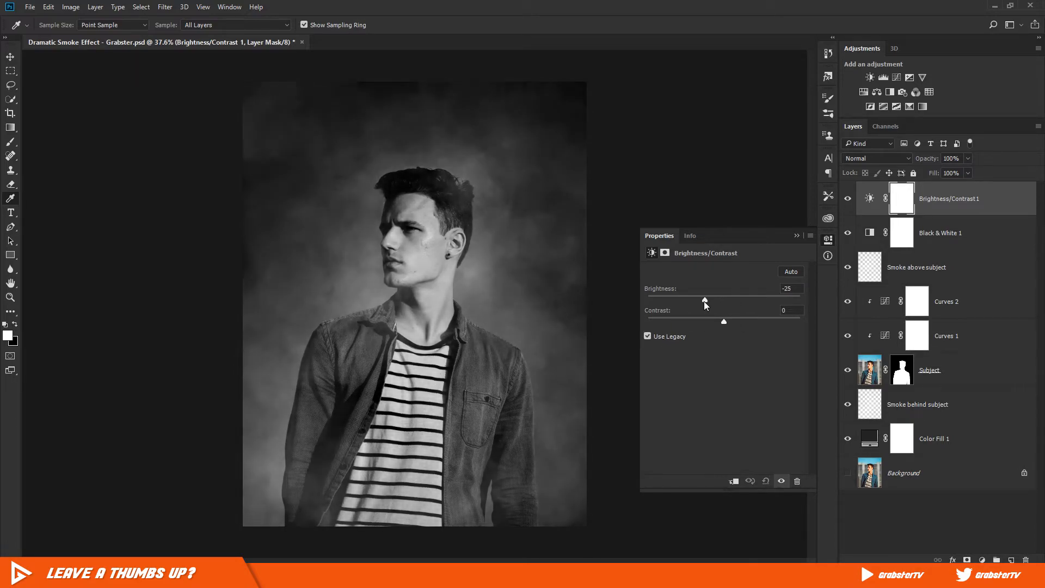
drag(703, 301, 718, 301)
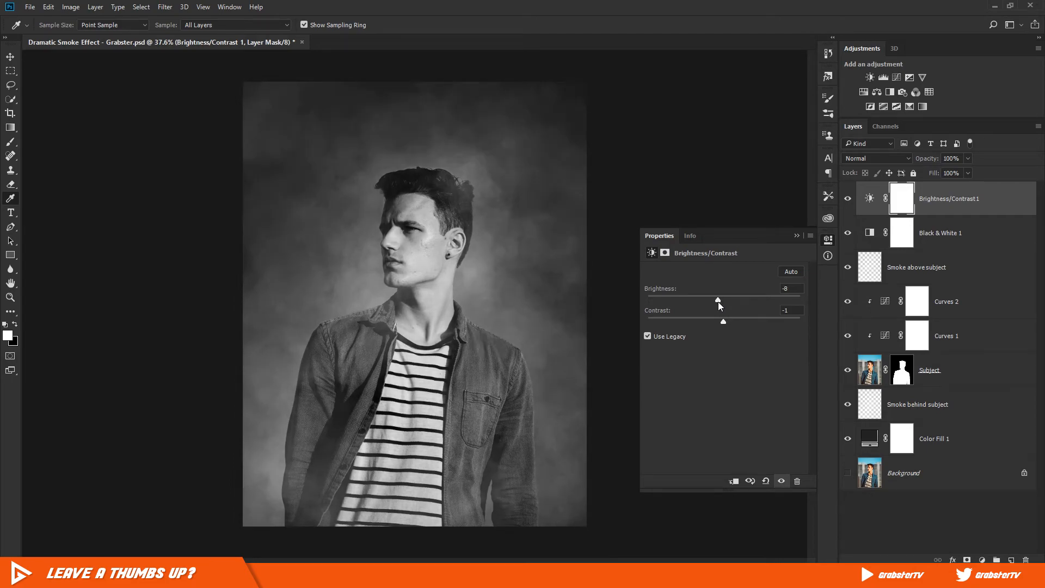
click(796, 235)
click(847, 200)
click(847, 199)
click(847, 199)
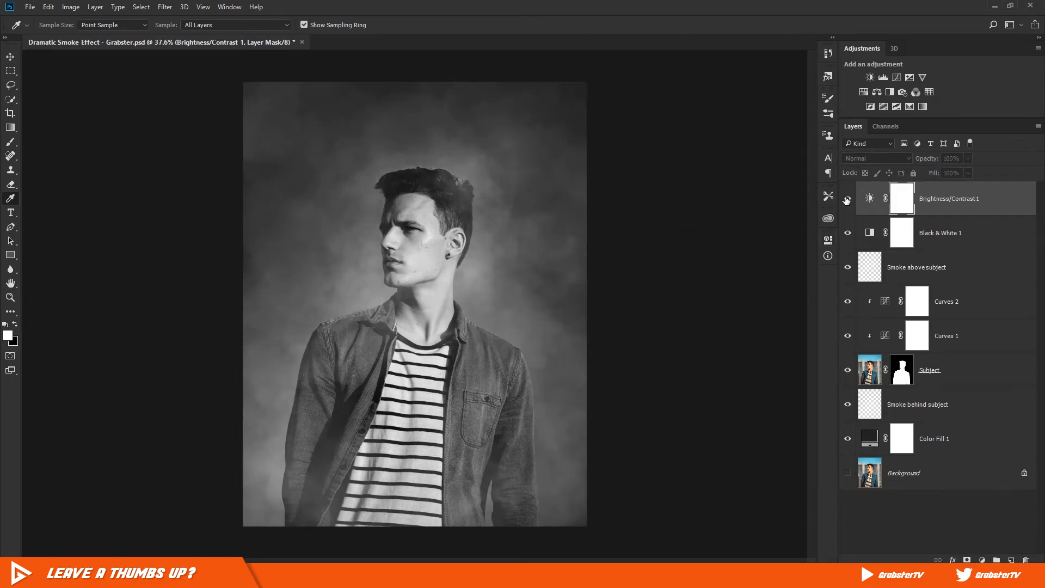
click(847, 200)
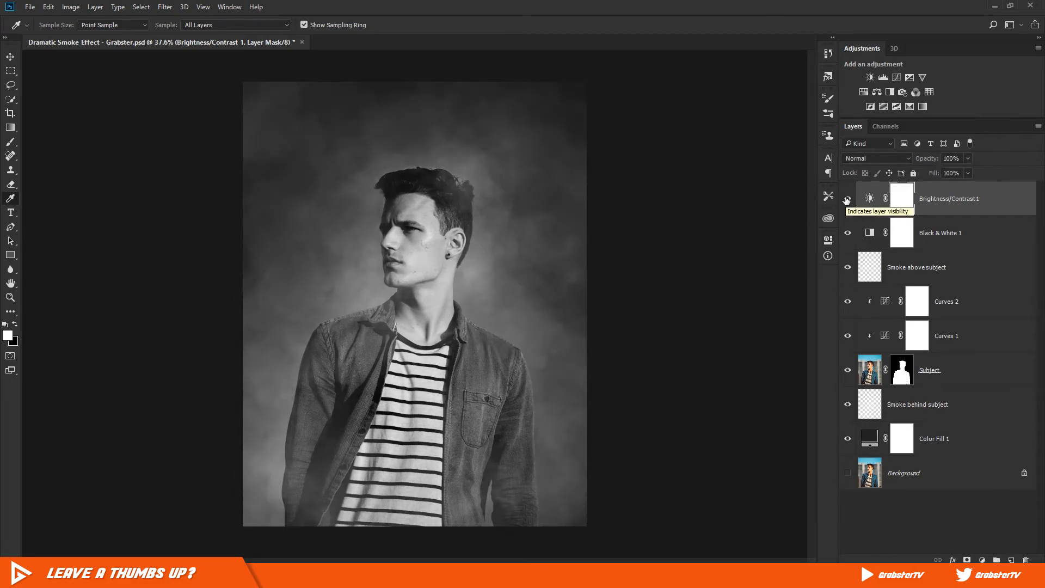
Step: Create a new layer on top, filled with 50% gray at 100% opacity, and set its blend mode to Overlay
key(ctrl+shift+alt+n)
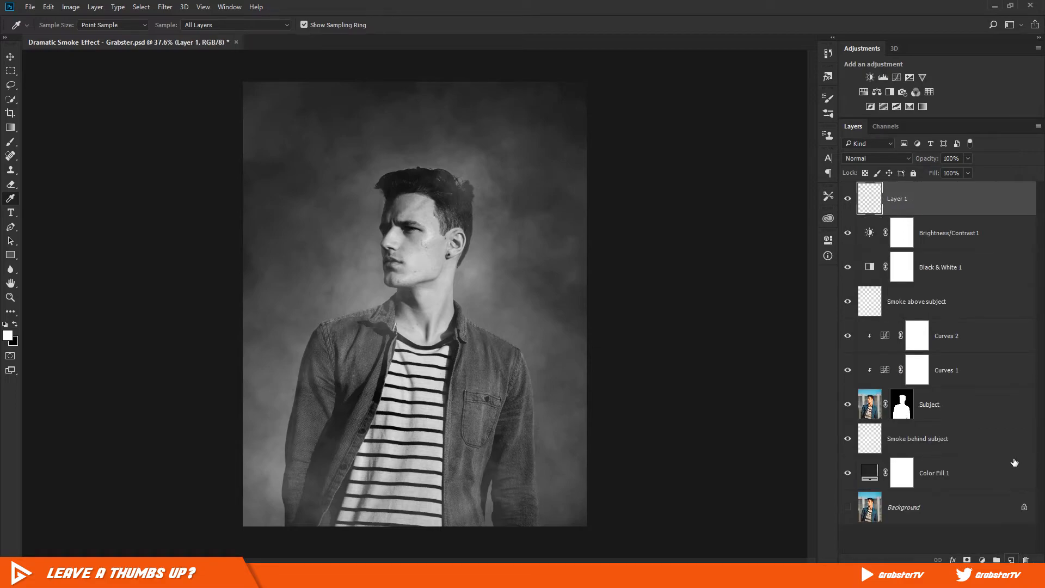
click(49, 7)
click(82, 215)
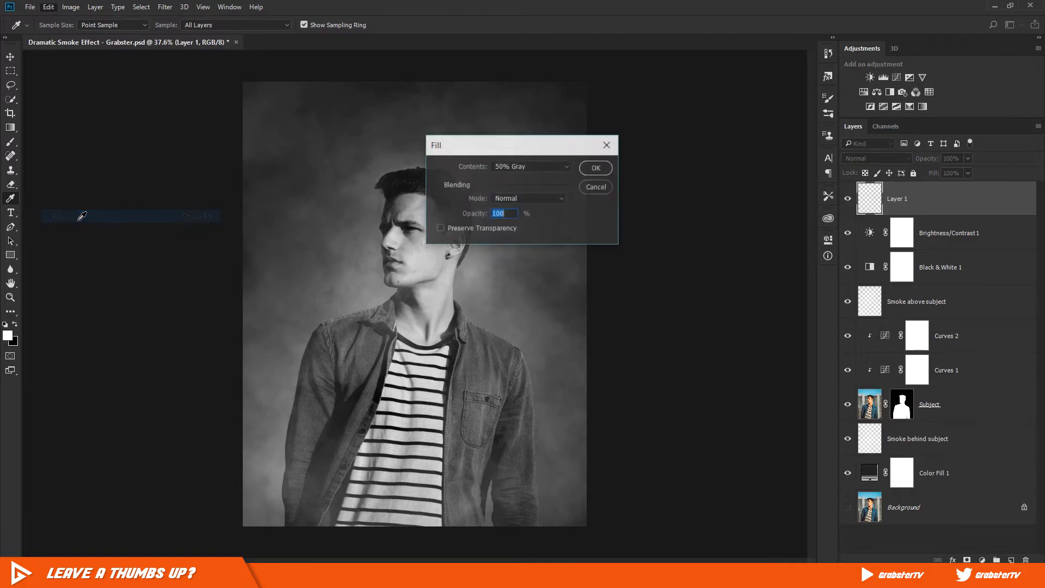
click(511, 164)
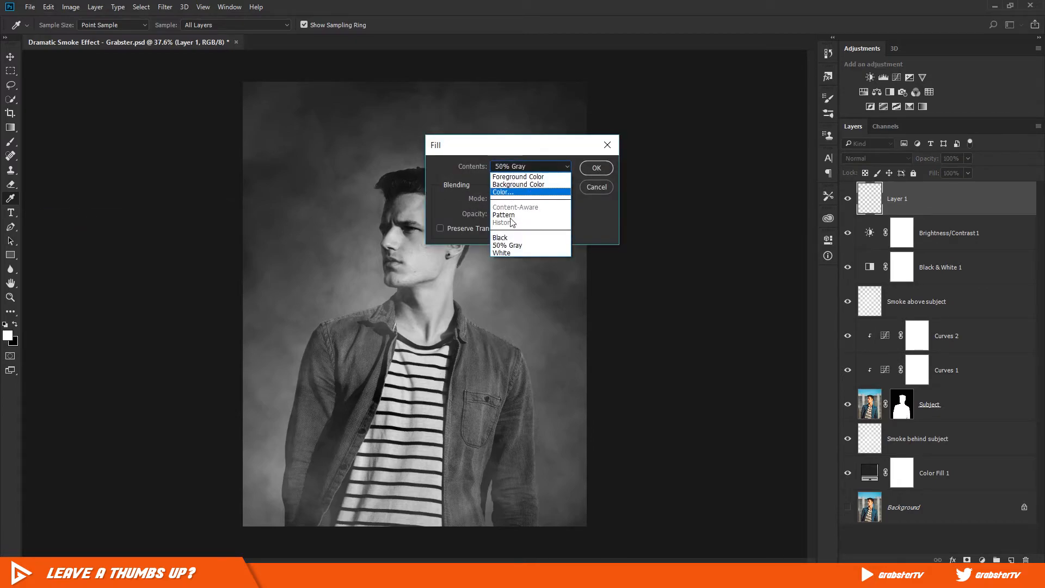
click(513, 245)
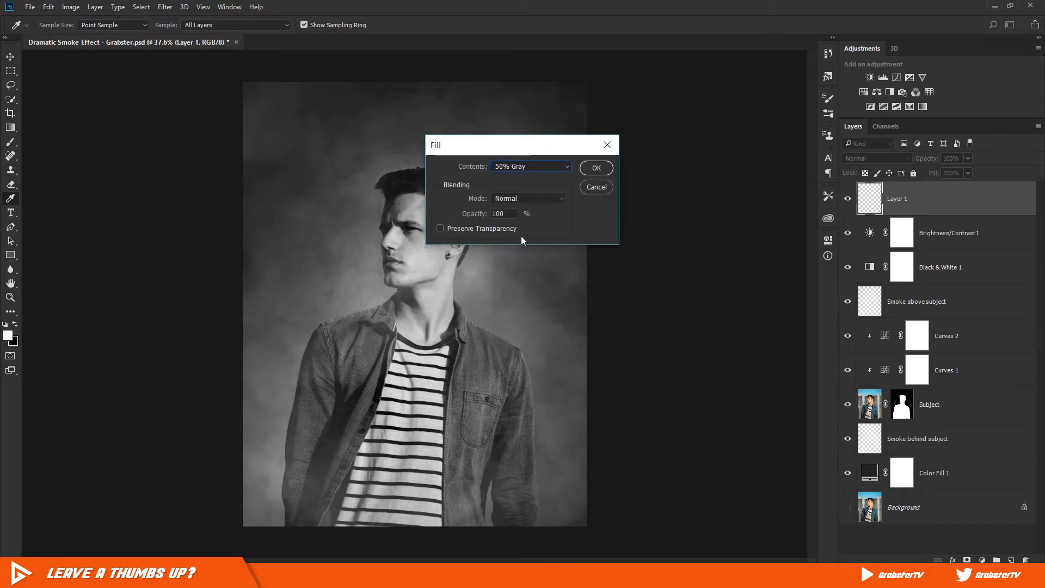
click(594, 168)
click(870, 162)
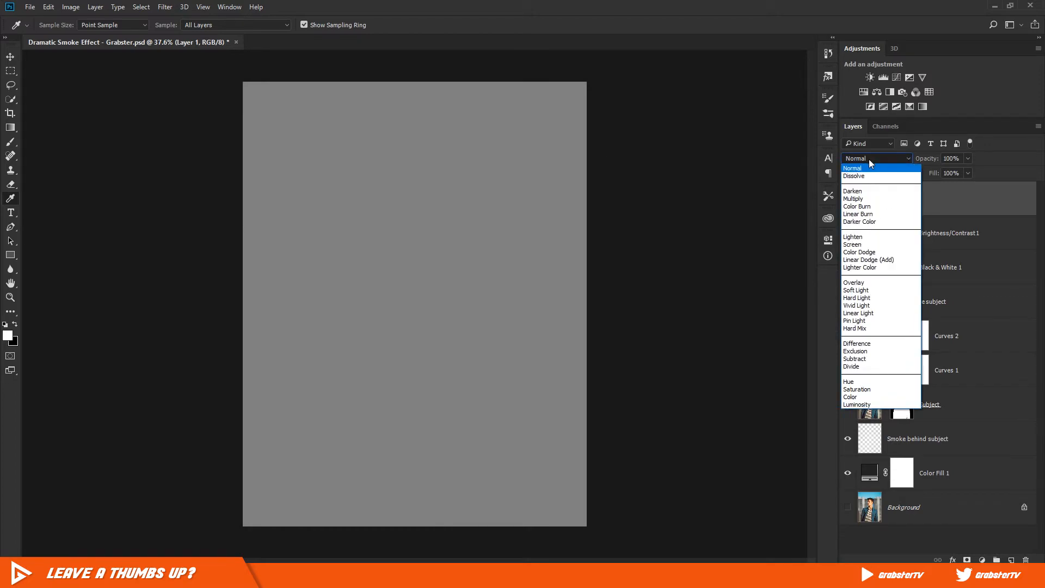
click(861, 287)
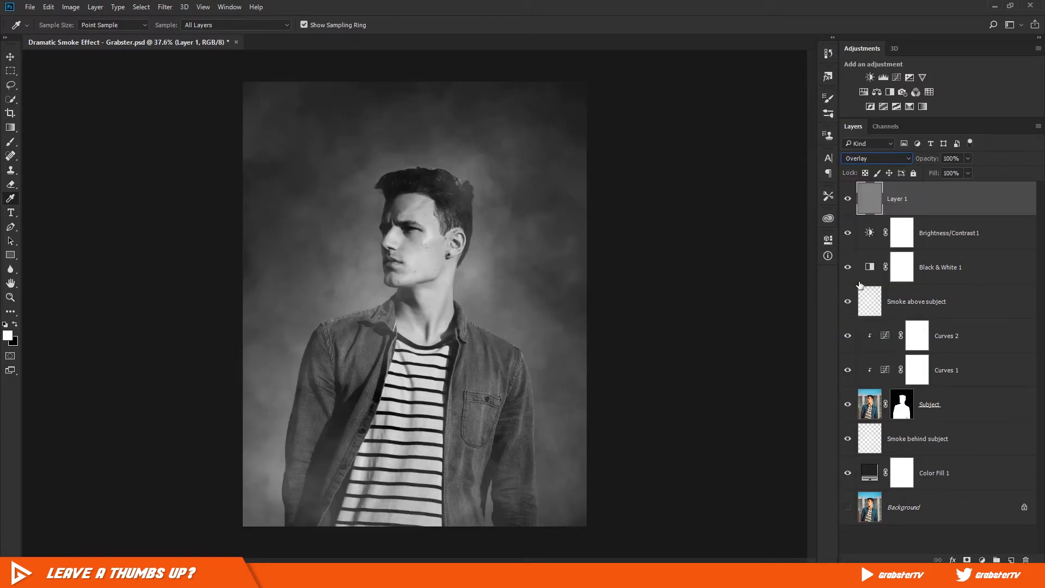
Step: Apply the Add Noise filter to the gray layer with a 5% amount, uniform distribution and Monochromatic enabled
click(166, 7)
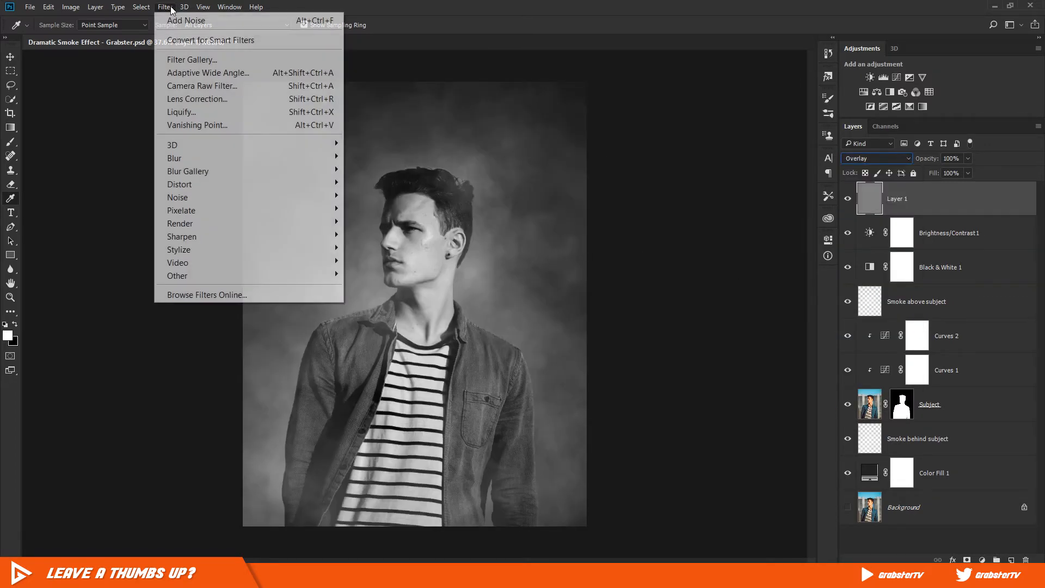
mouse_move(207, 201)
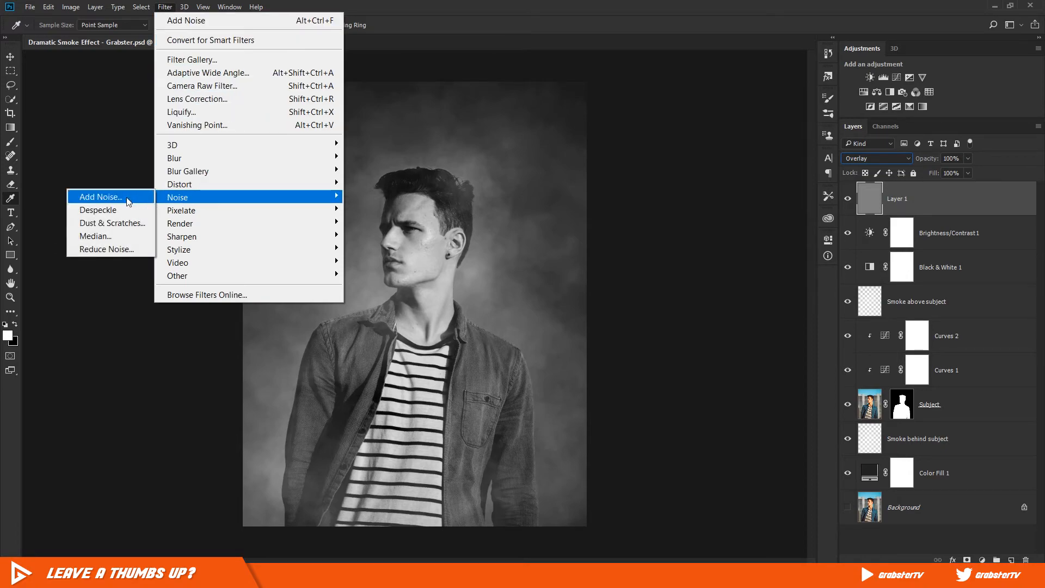
click(101, 196)
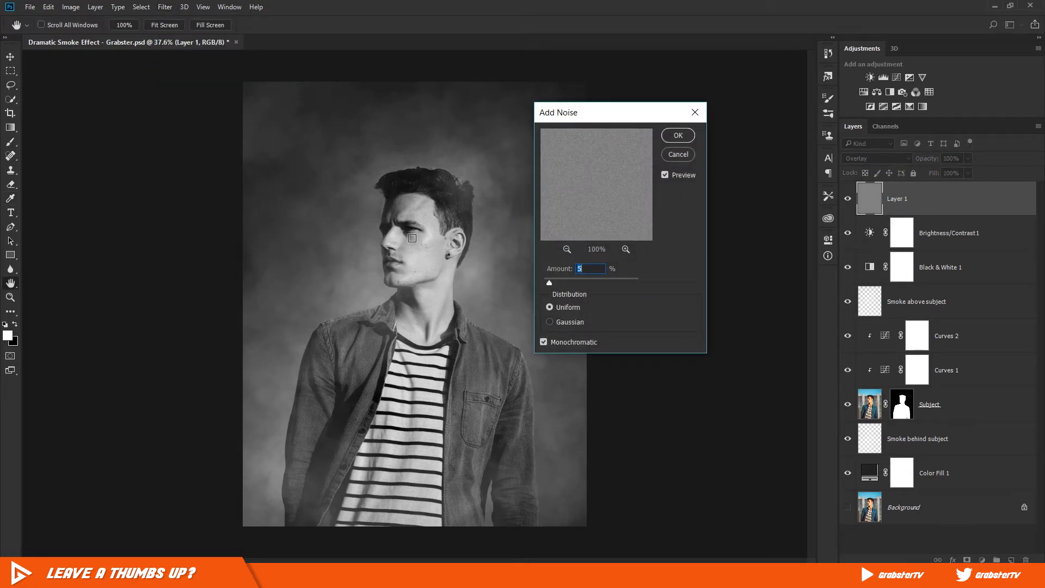
key(alt)
mouse_move(397, 249)
mouse_down()
mouse_move(428, 256)
mouse_move(406, 268)
mouse_up()
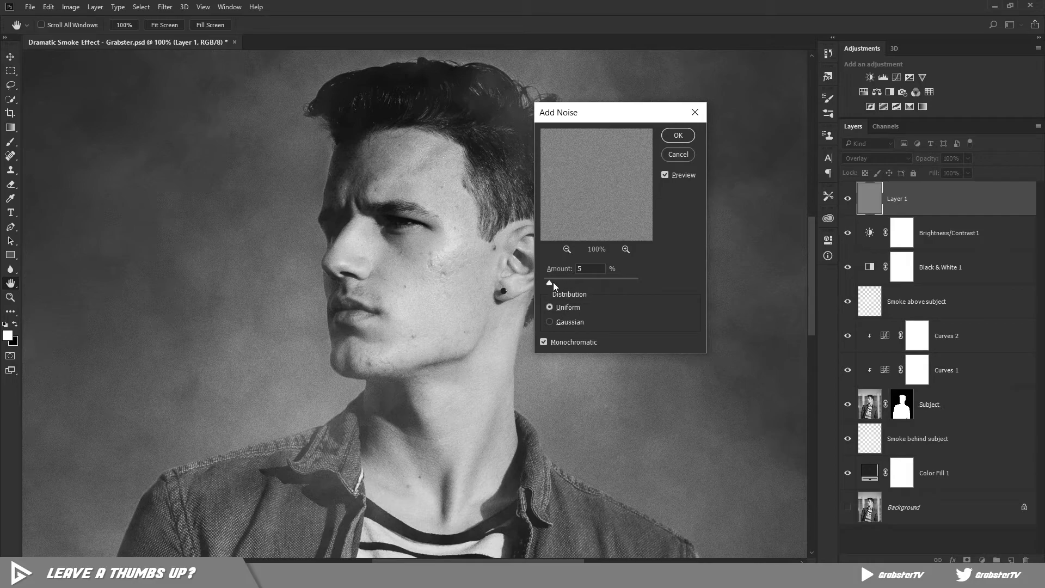
drag(553, 282, 551, 282)
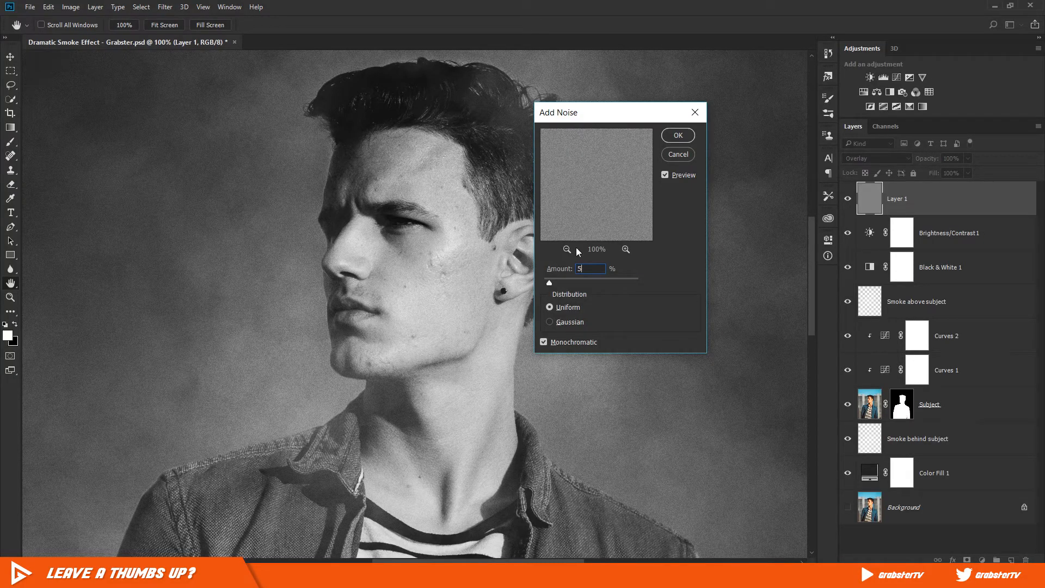
click(678, 135)
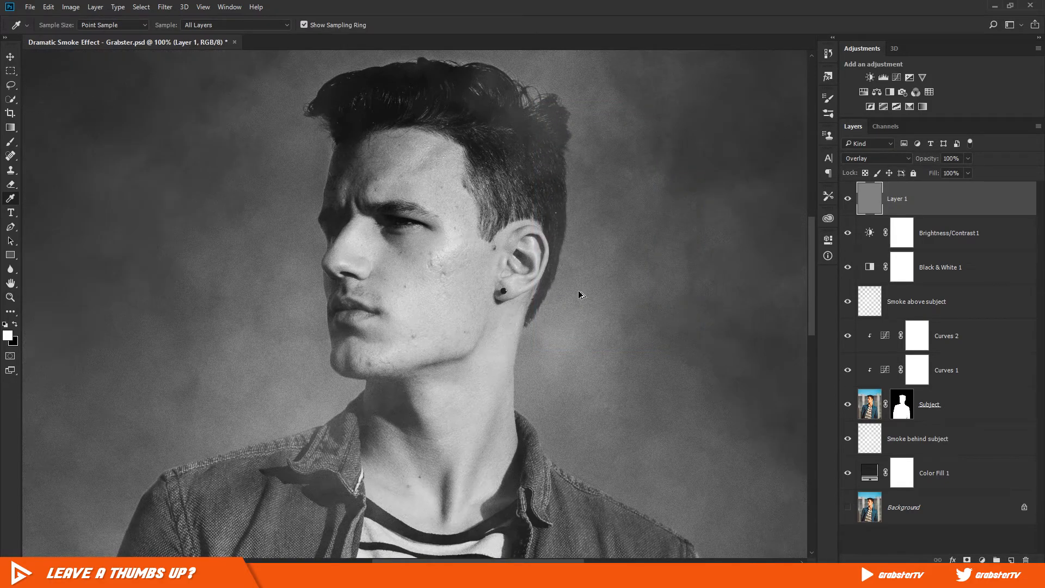
Step: Scale the noise layer up slightly beyond the canvas edges and inspect the grain on the face
scroll(578, 290, down, 5)
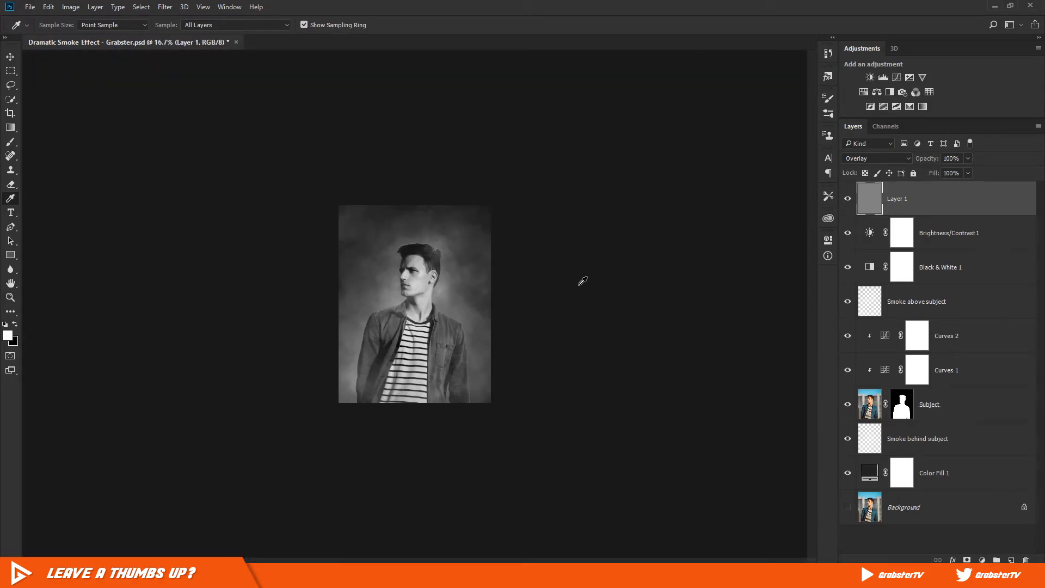
key(ctrl+t)
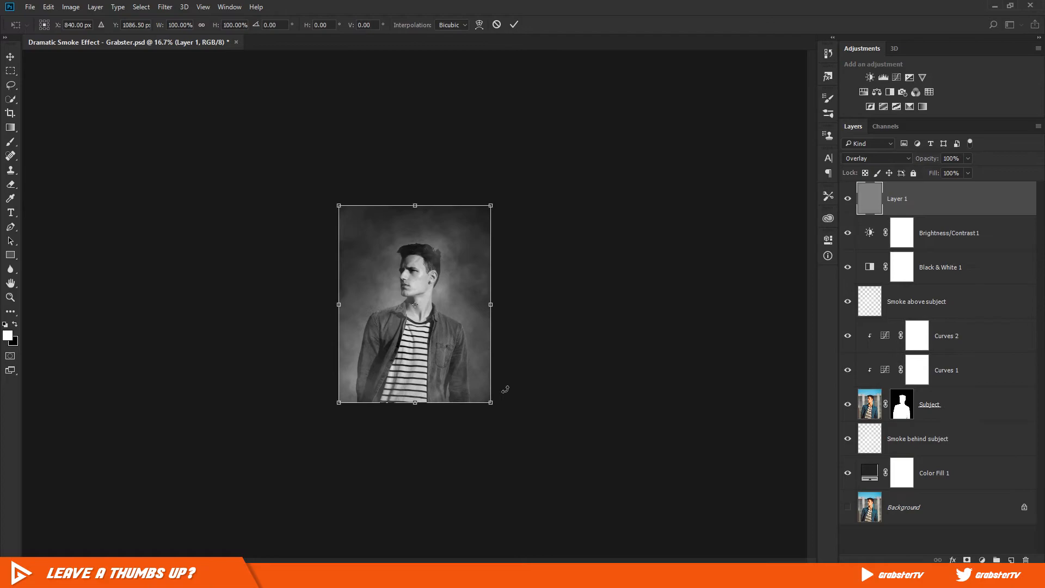
drag(495, 409, 514, 431)
key(Return)
scroll(392, 317, up, 5)
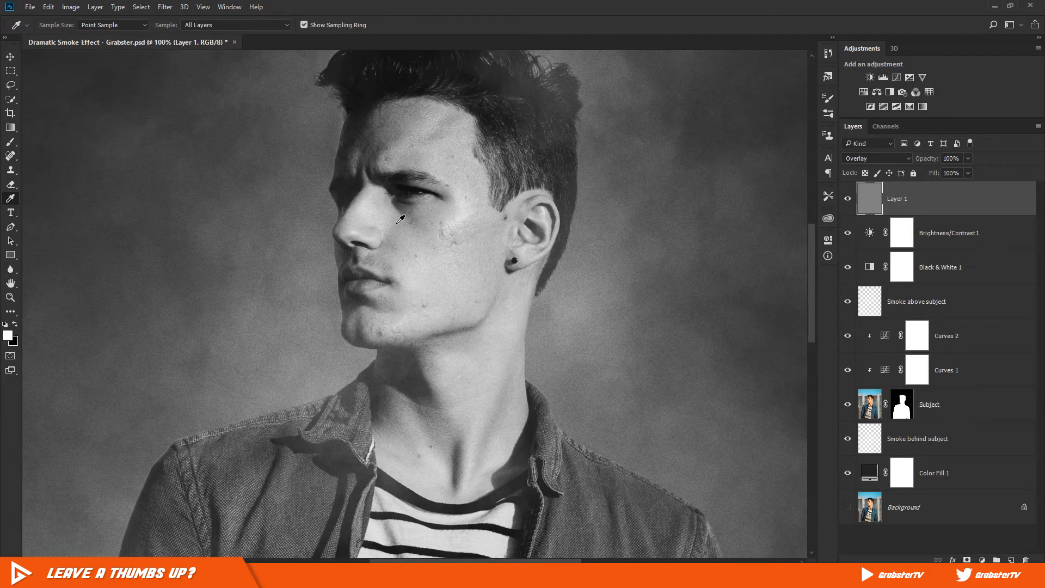
scroll(400, 225, down, 3)
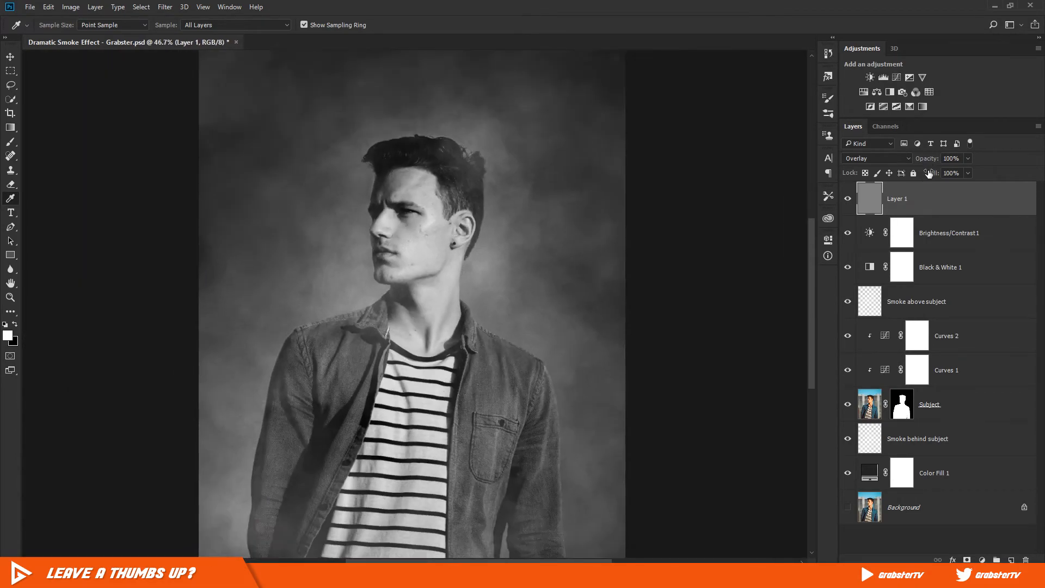
Step: Try different opacities on the noise layer and return it to 100%
drag(926, 158, 1044, 166)
scroll(611, 257, down, 2)
scroll(611, 257, up, 1)
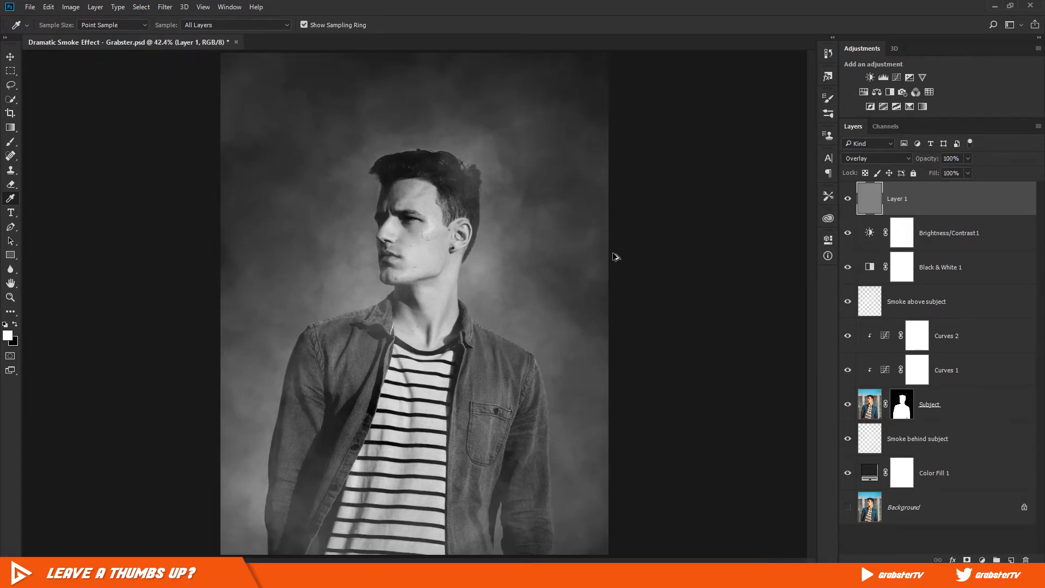
Step: Add a Curves adjustment above the noise layer and anchor its RGB curve at the shadow, midtone and highlight grid intersections
click(898, 77)
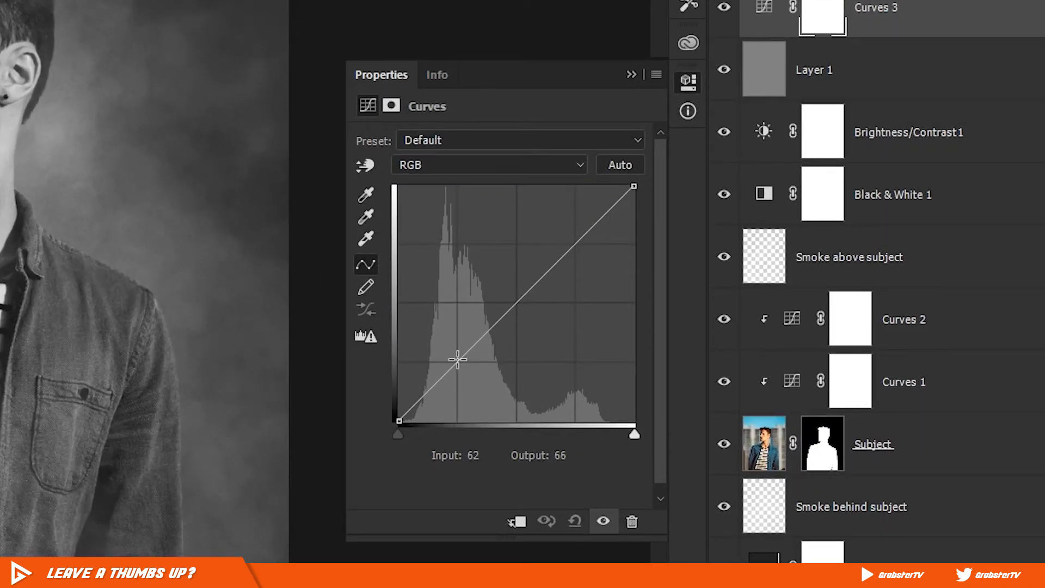
click(458, 361)
click(517, 299)
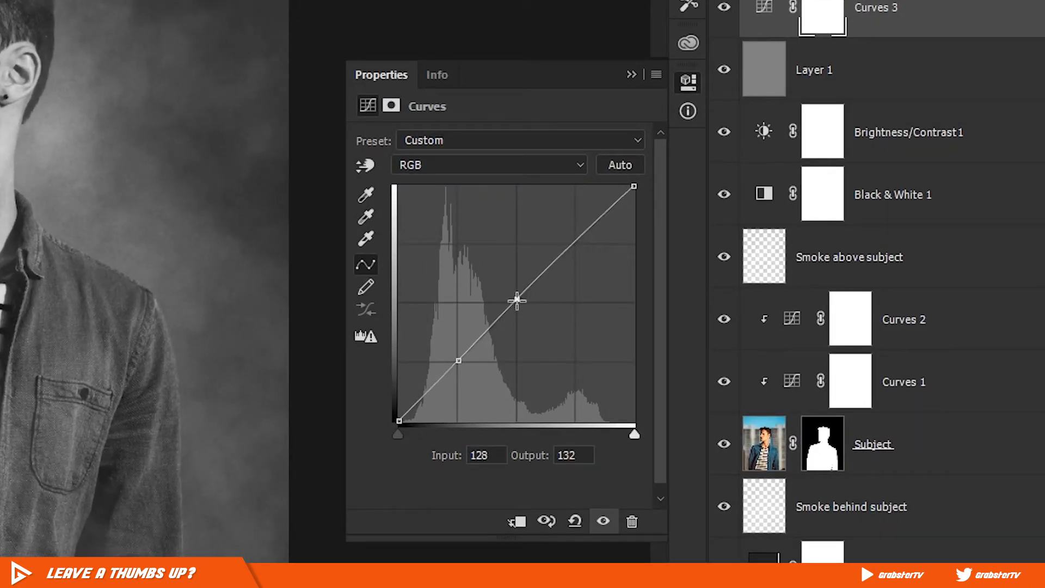
click(575, 240)
drag(575, 240, 577, 239)
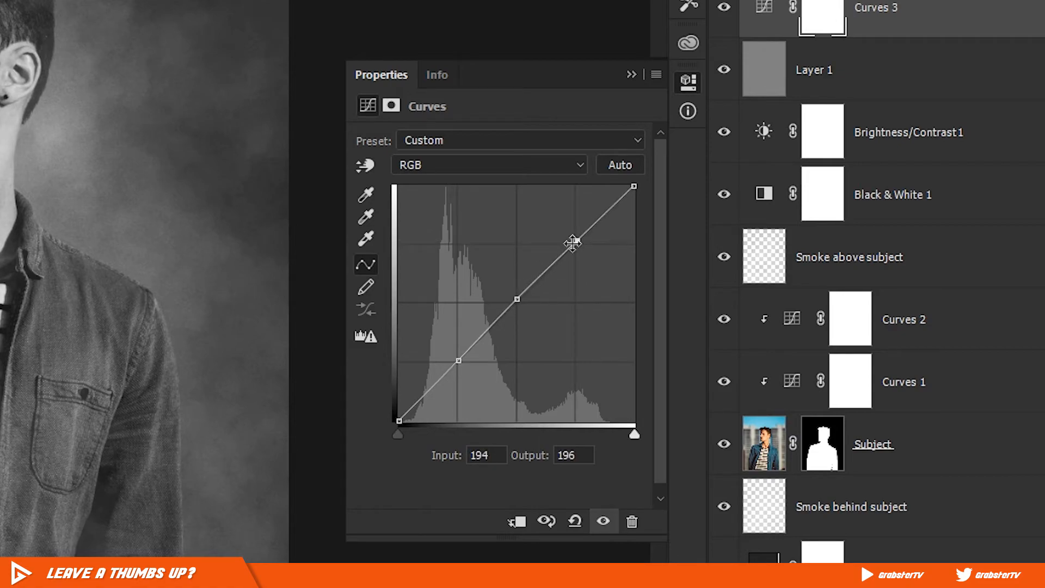
click(518, 298)
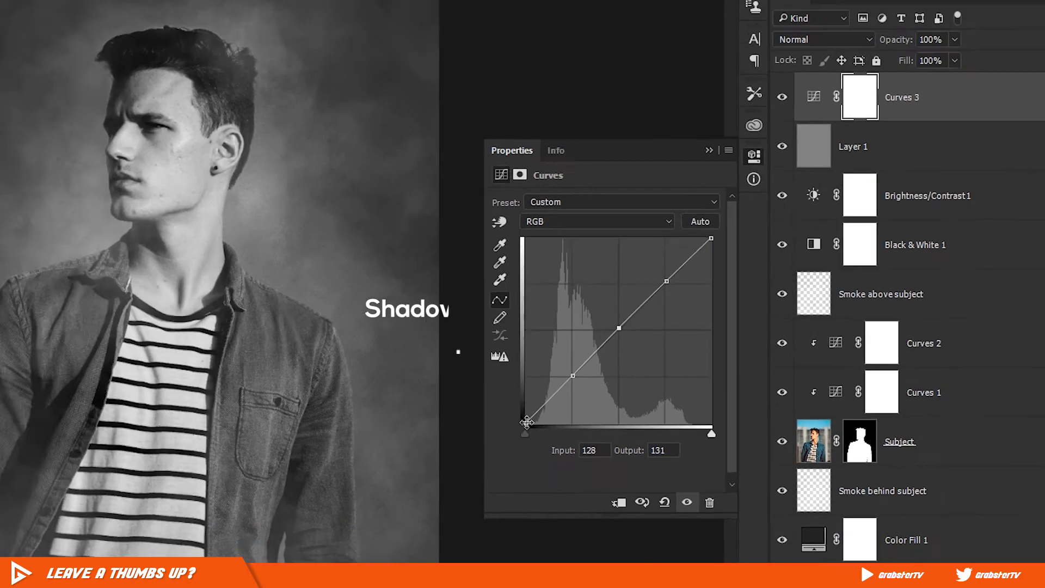
Step: Raise the black point of the new Curves adjustment to output 18 at input 0 to fade the shadows
drag(399, 417, 391, 413)
drag(664, 421, 651, 415)
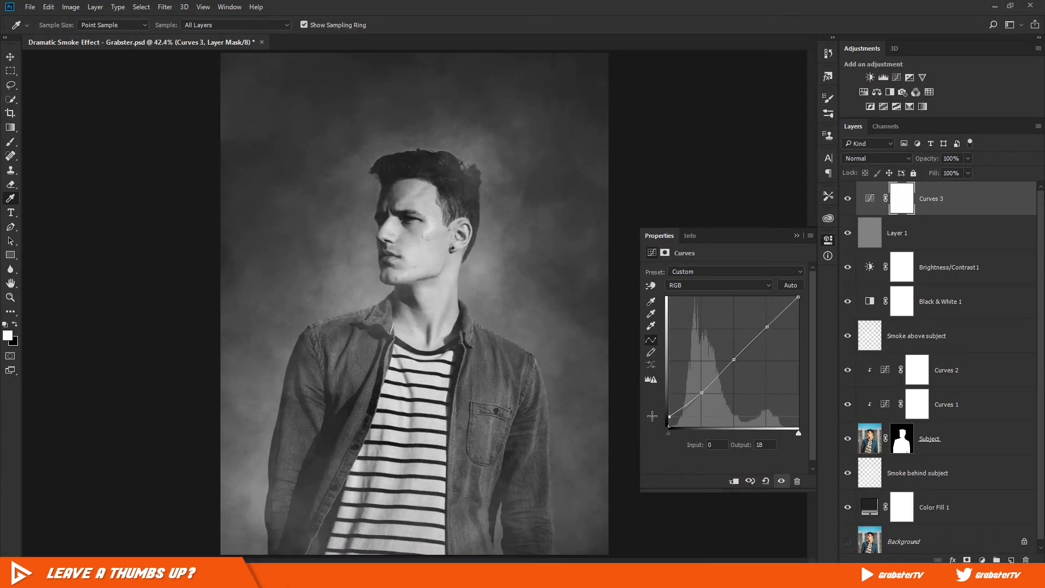
click(796, 236)
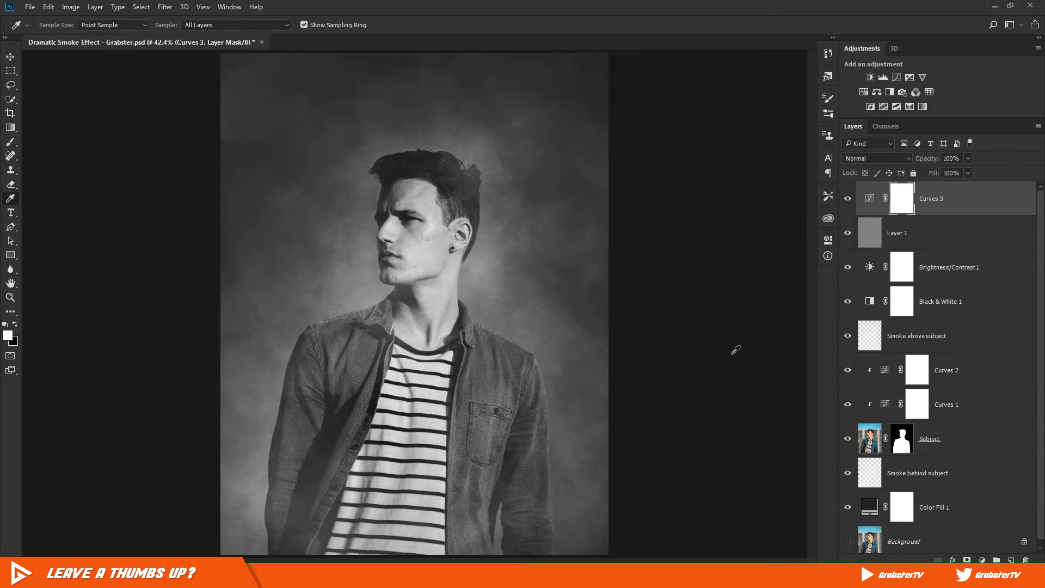
Step: Create a new layer on top and prepare the Gradient tool with black as the foreground colour, fading to transparent
click(1011, 560)
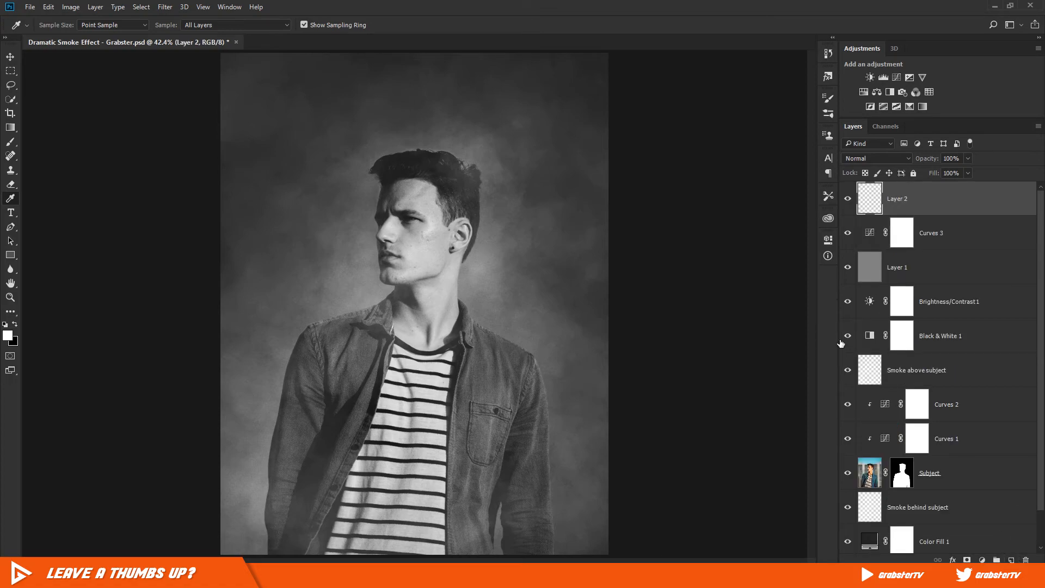
click(9, 129)
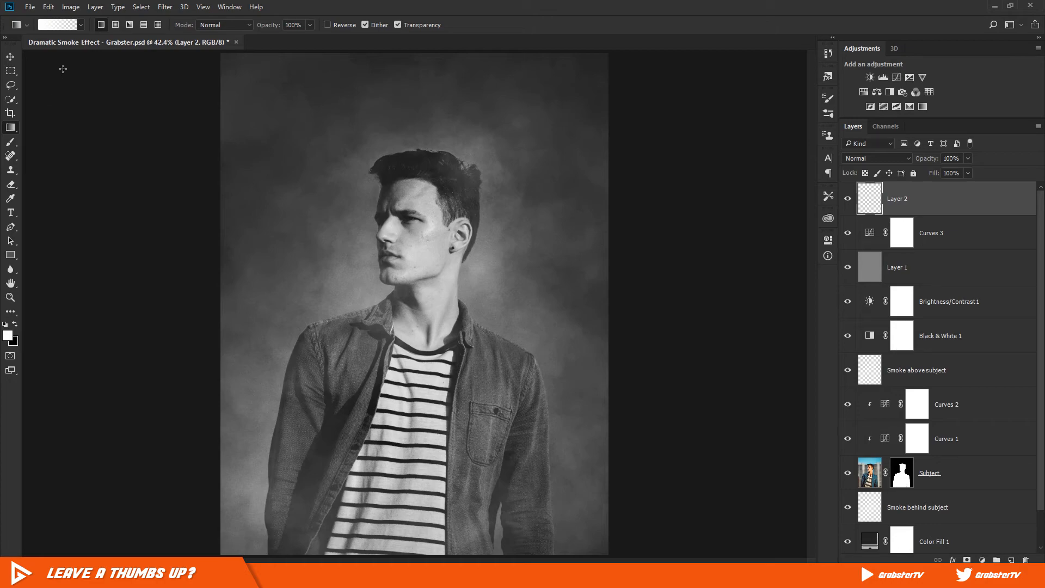
click(14, 328)
key(ctrl+minus)
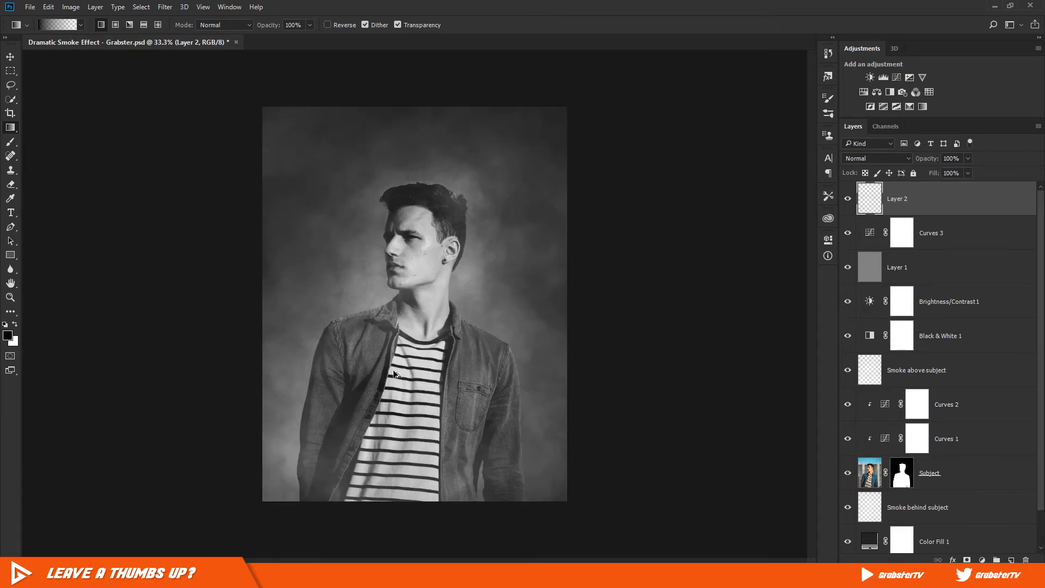
key(ctrl+minus)
Step: Try a short black-to-transparent linear gradient rising from below the portrait's lower edge
drag(404, 418, 400, 381)
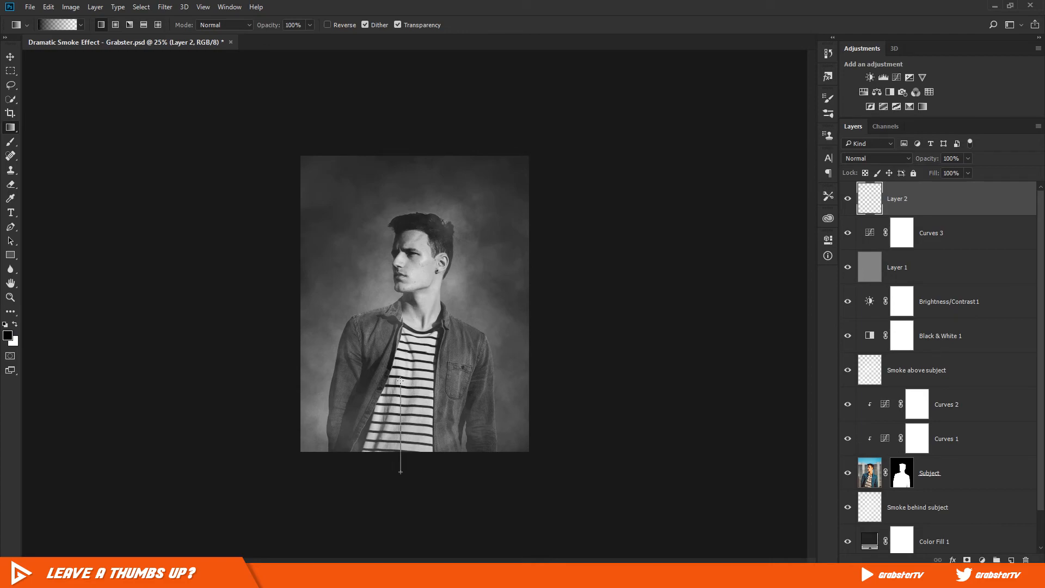
drag(390, 452, 412, 415)
drag(407, 370, 407, 371)
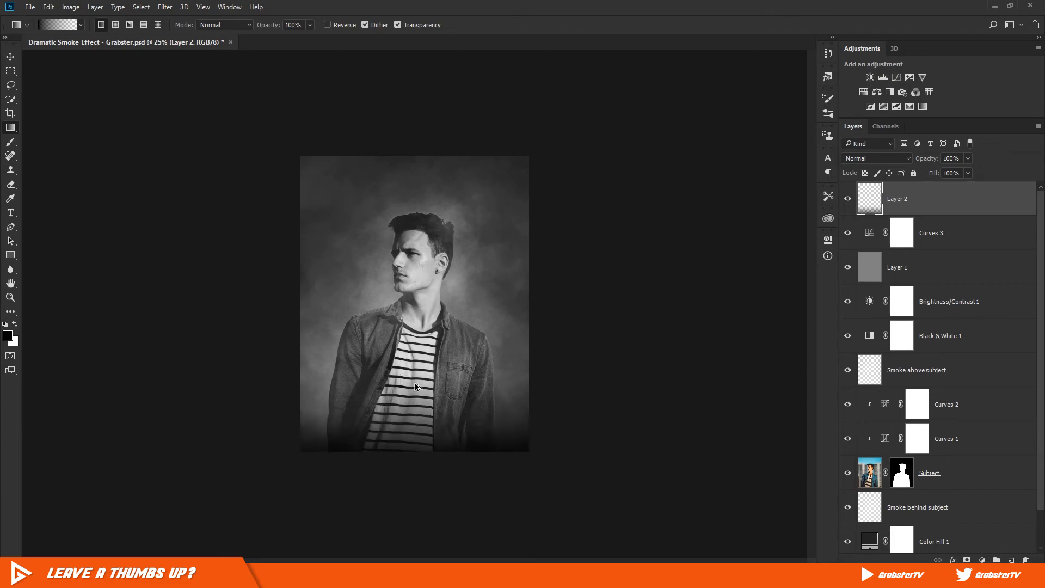
scroll(414, 383, up, 1)
key(ctrl+z)
Step: Draw a black-to-transparent linear gradient from below the canvas up to the man's upper chest and set its layer's opacity to 50%
drag(405, 507, 407, 340)
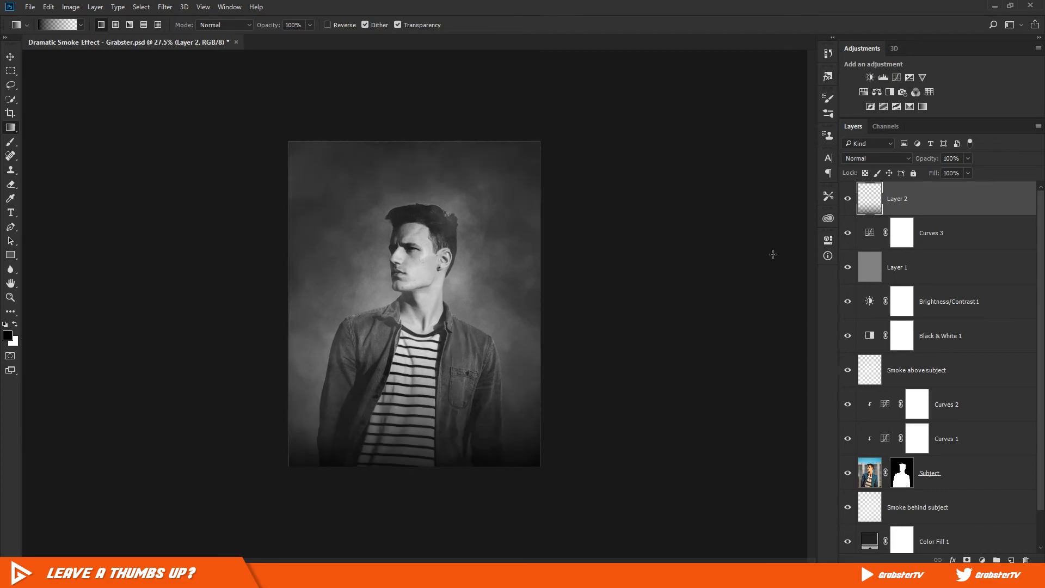
click(936, 160)
text(50)
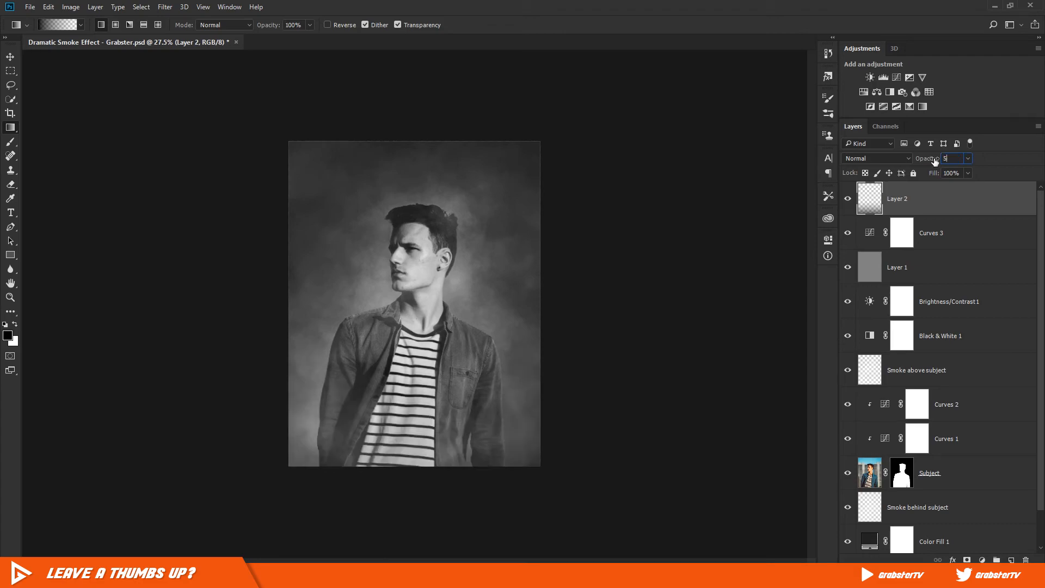
scroll(537, 344, up, 3)
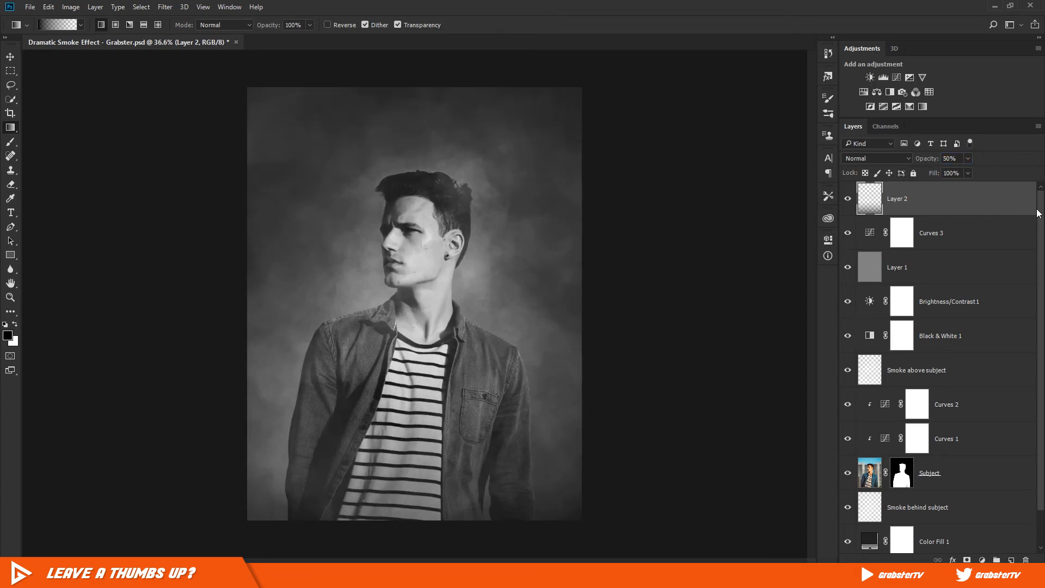
Step: Group all layers from the gradient layer down to Color Fill 1 and make the Background layer visible
scroll(1039, 214, down, 2)
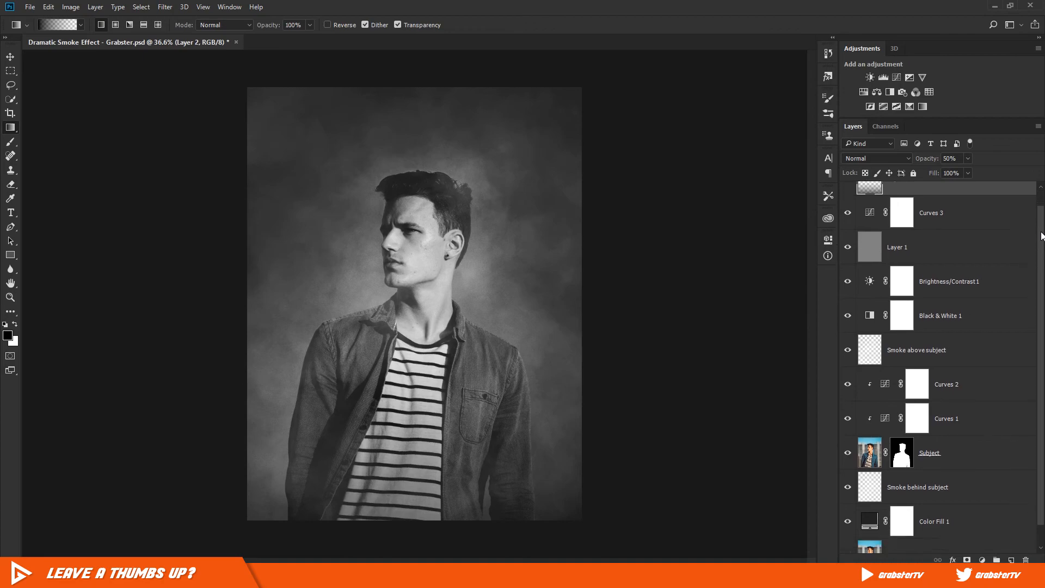
shift+click(991, 511)
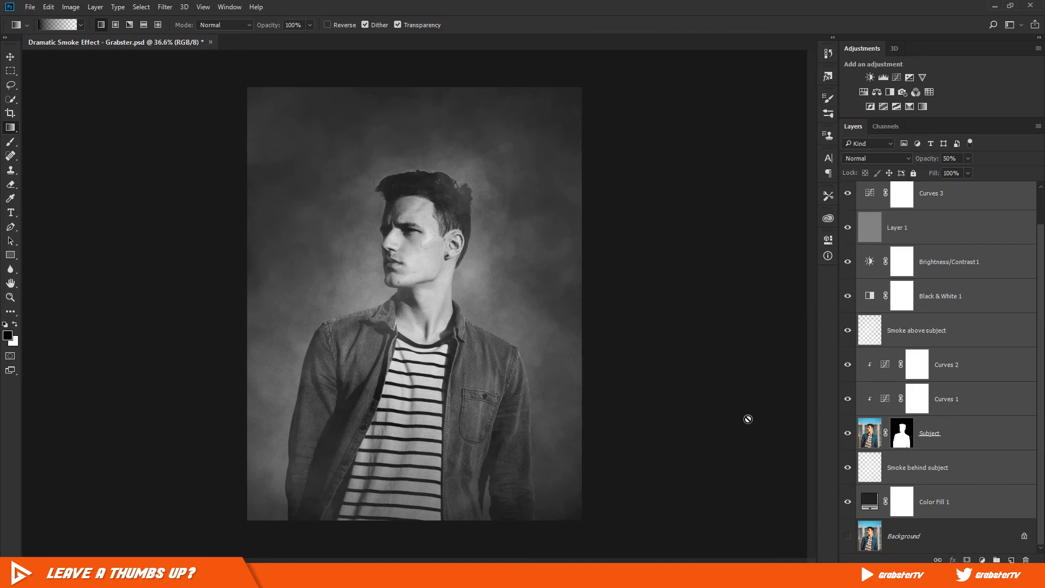
key(ctrl+g)
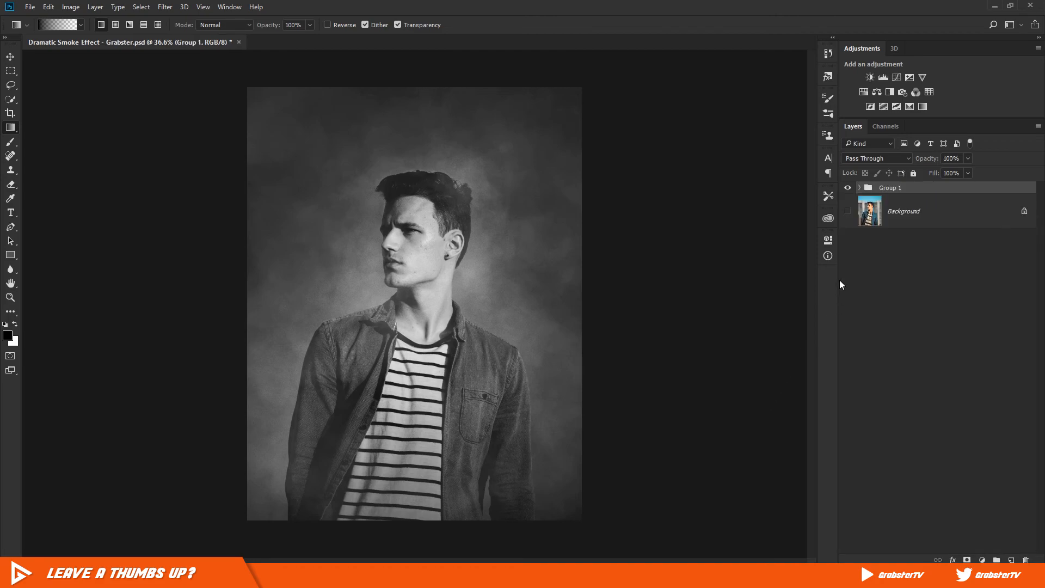
click(847, 210)
Step: Compare the original photo with the finished effect by repeatedly hiding and showing the layer group
click(847, 188)
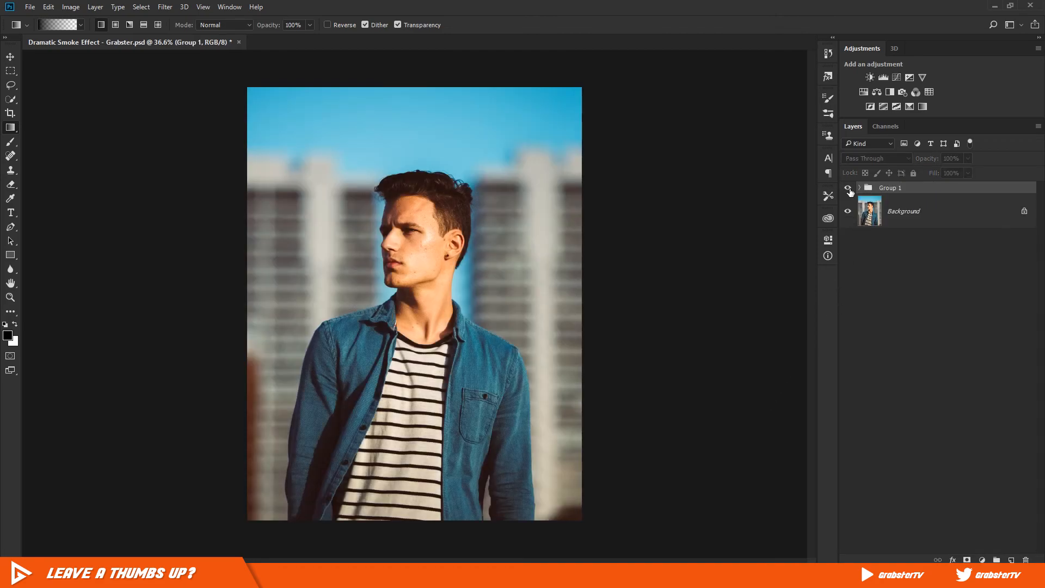
click(847, 188)
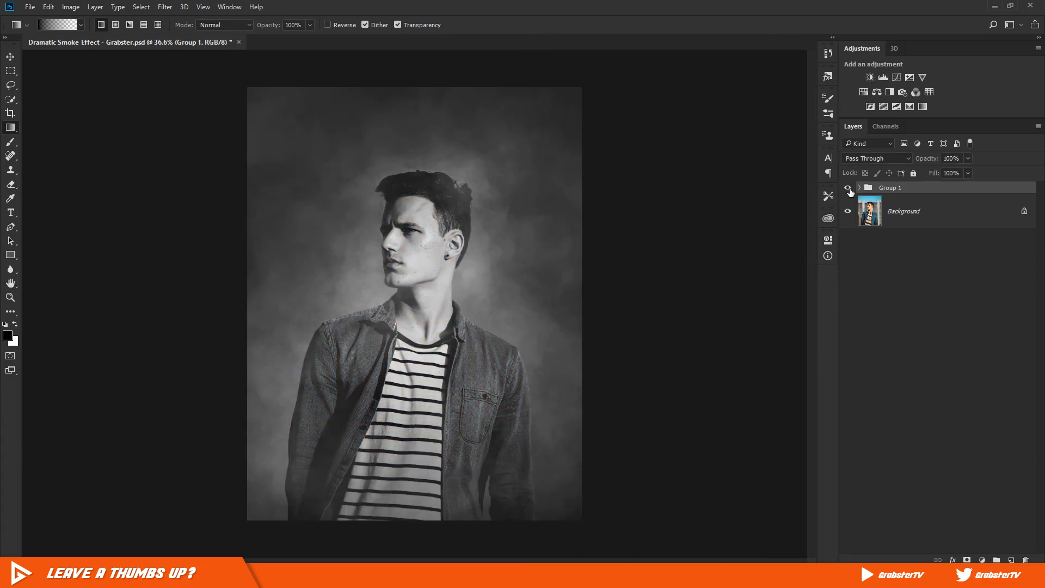
click(848, 188)
click(847, 188)
click(847, 188)
click(847, 187)
click(847, 188)
click(847, 188)
click(847, 188)
click(847, 188)
click(848, 188)
click(847, 188)
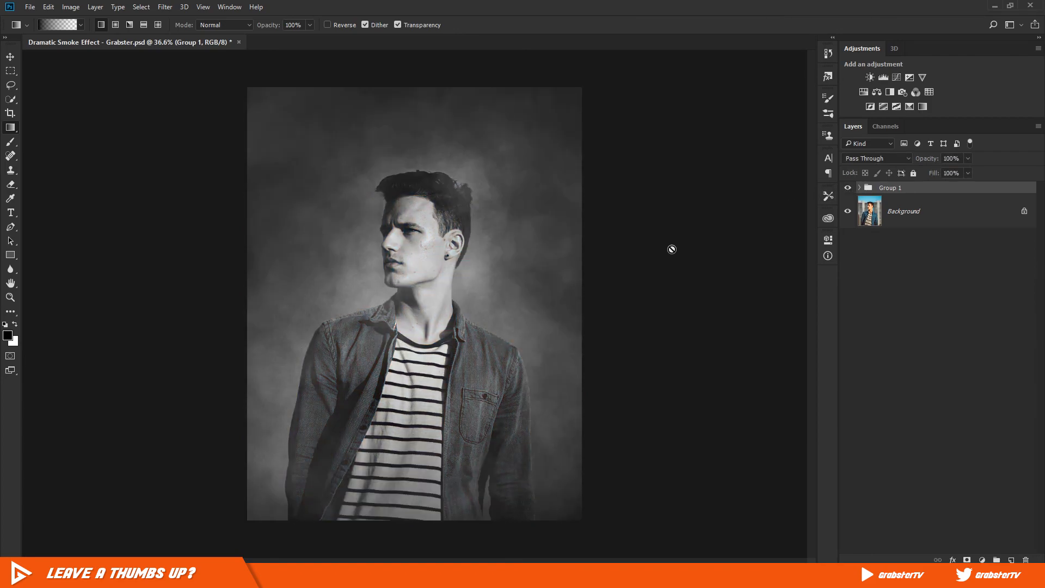